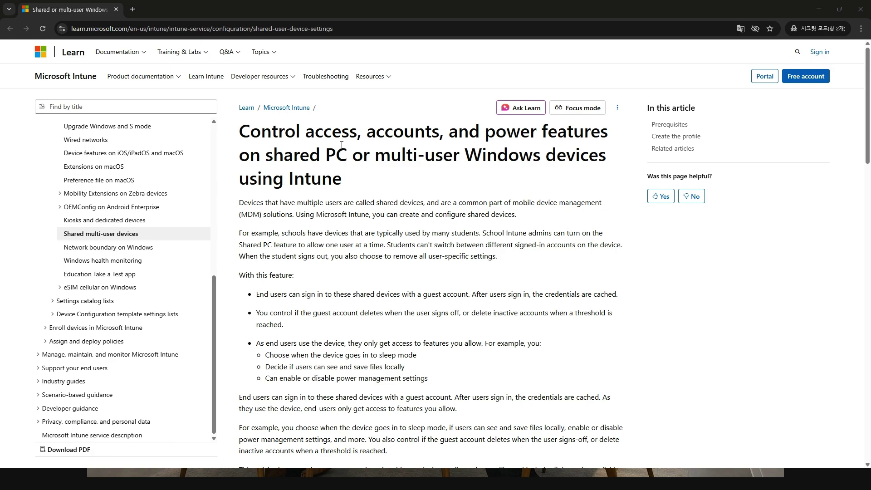
# Step: Highlight 'Intune' in the article title and 'multiple users' in the intro while reading
pyautogui.moveTo(345, 181); pyautogui.dragTo(250, 146)
pyautogui.click(346, 180)
pyautogui.click(308, 216)
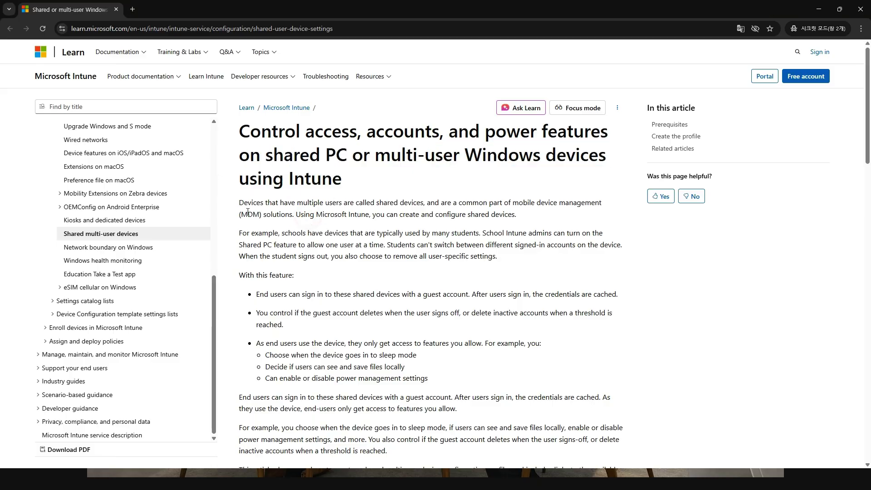
pyautogui.moveTo(296, 202); pyautogui.dragTo(347, 202)
pyautogui.click(370, 202)
# Step: Highlight 'are called shared devices' and the next intro line, then minimize the browser
pyautogui.moveTo(427, 202); pyautogui.dragTo(343, 198)
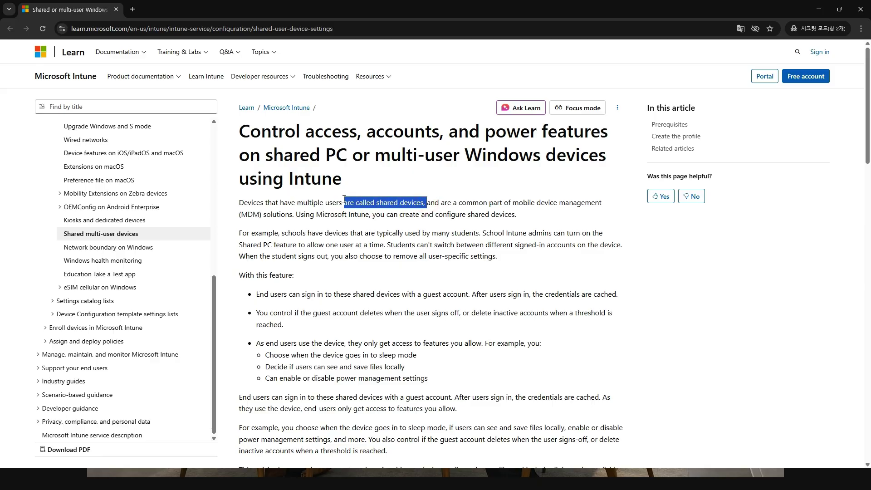
pyautogui.click(283, 225)
pyautogui.moveTo(292, 214); pyautogui.dragTo(522, 203)
pyautogui.click(529, 227)
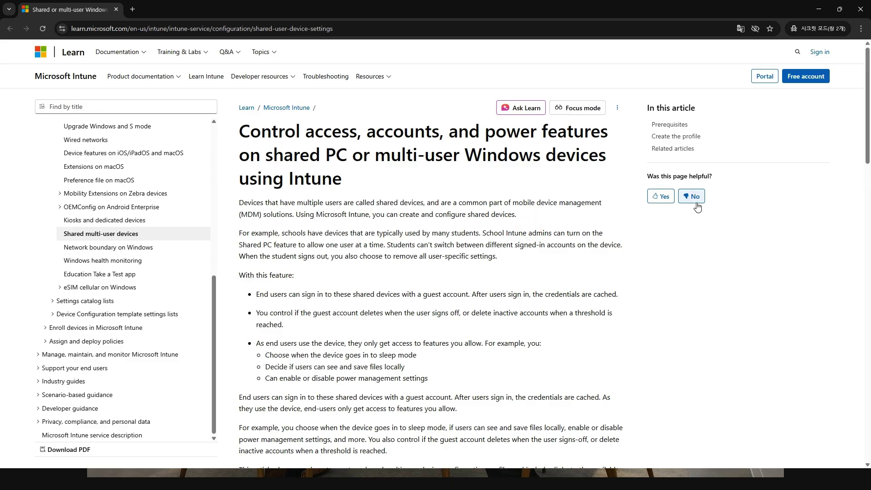
pyautogui.click(815, 11)
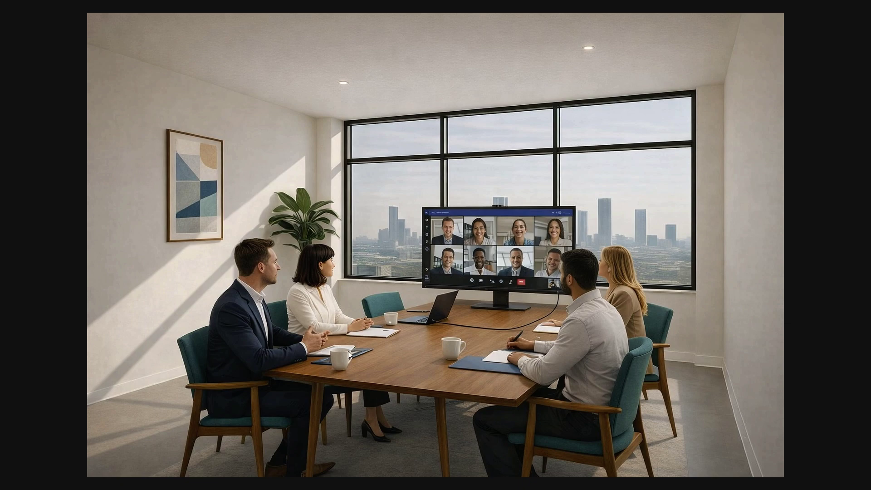
# Step: Close the full-screen conference-room picture in Photos
pyautogui.moveTo(797, 3)
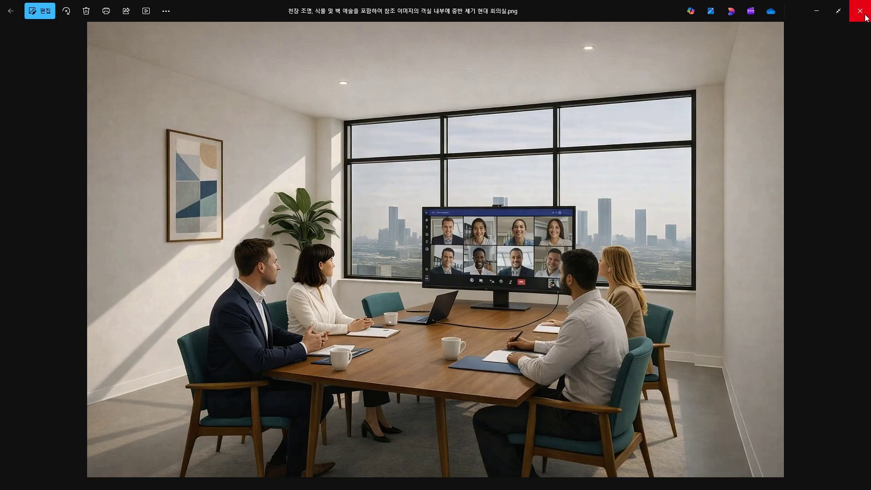
pyautogui.click(864, 18)
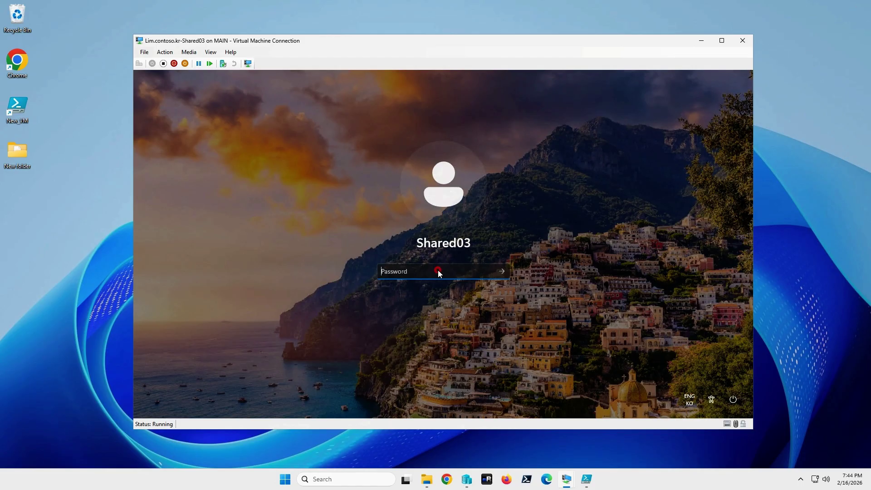
# Step: Sign in to Shared03 with its password and open Windows Settings maximized
pyautogui.write('********')
pyautogui.press('Return')
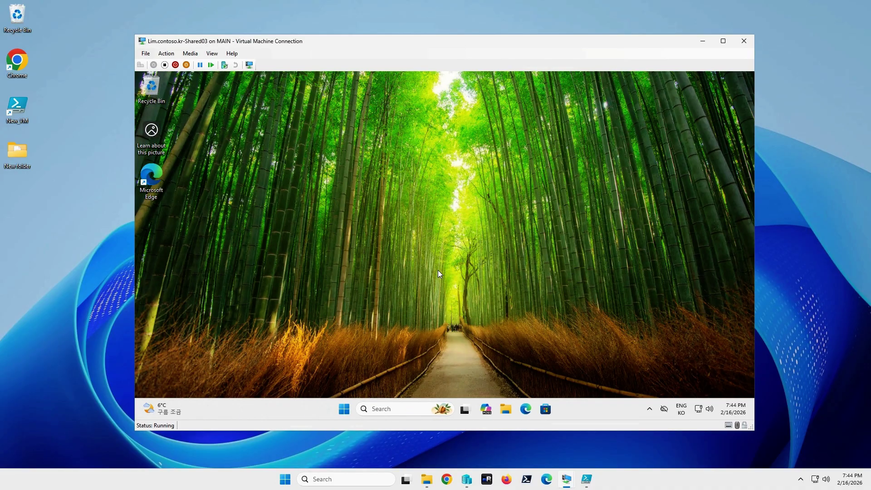
pyautogui.rightClick(345, 411)
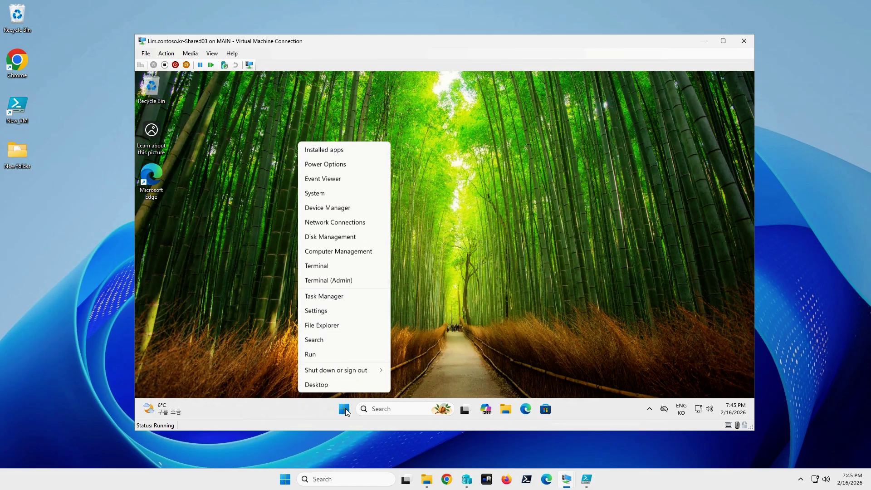
pyautogui.click(344, 313)
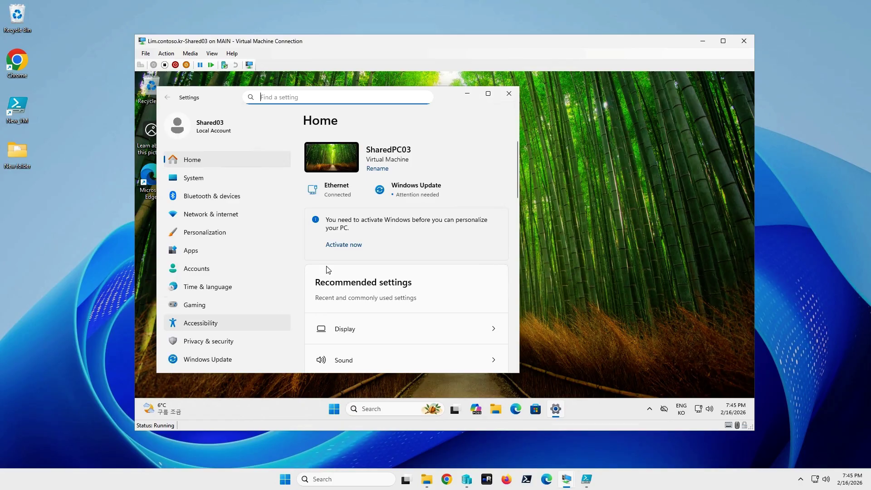
pyautogui.click(488, 95)
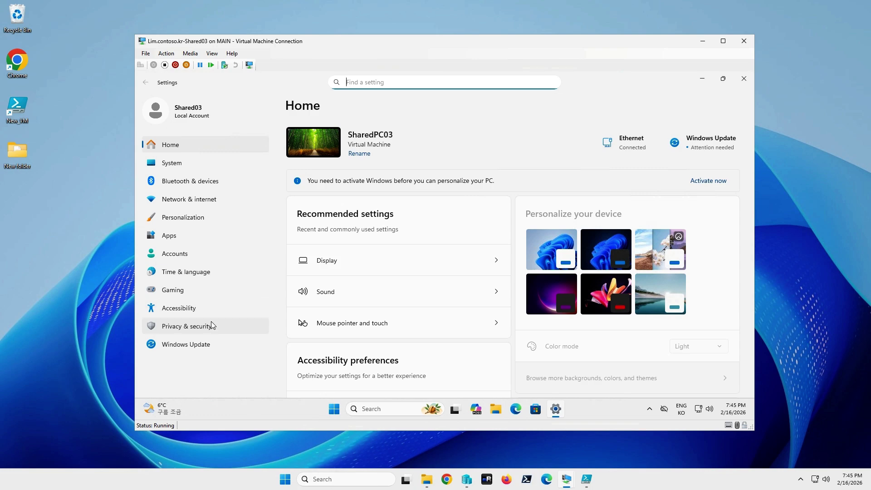
# Step: Go to Accounts > Access work or school and choose Connect
pyautogui.click(203, 256)
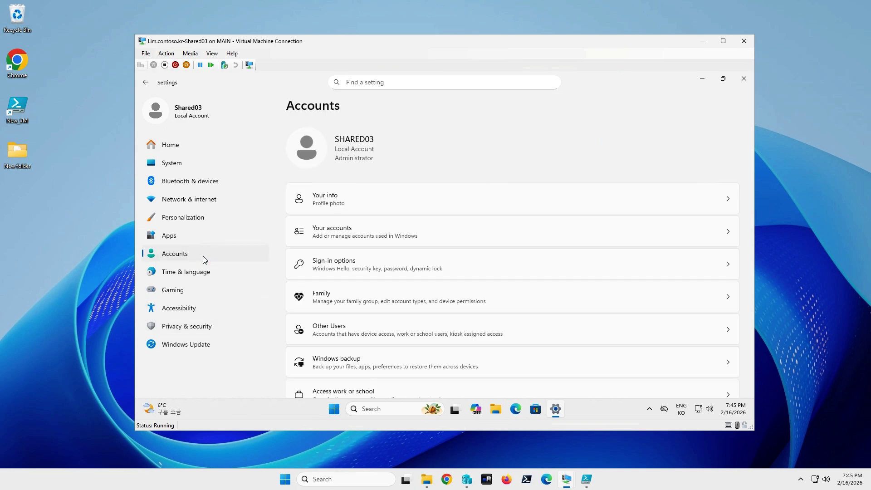
pyautogui.scroll(-2, 395, 297)
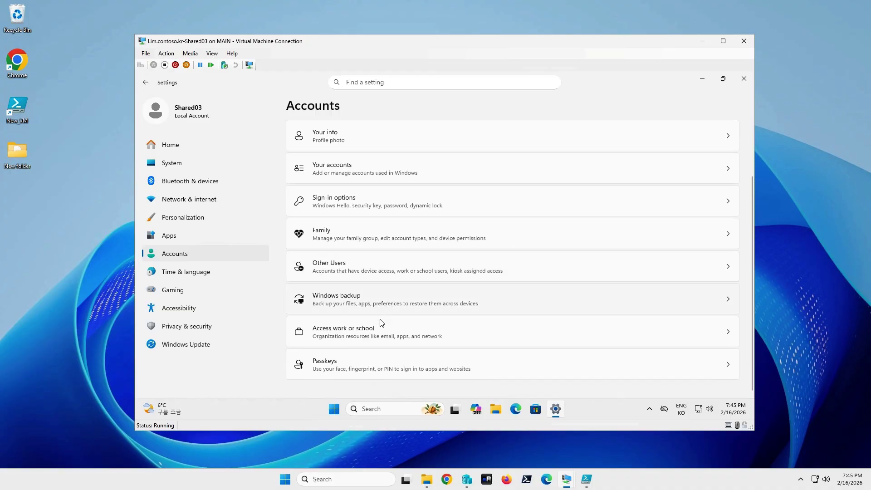
pyautogui.click(374, 335)
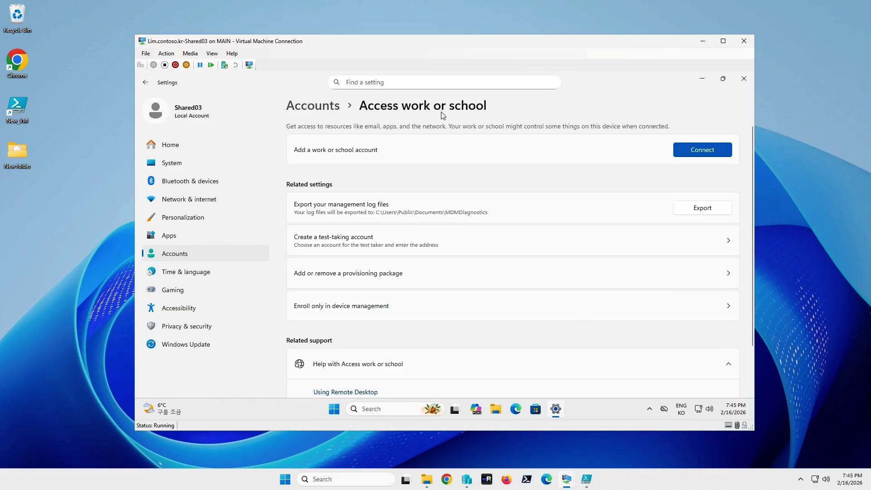
pyautogui.click(698, 154)
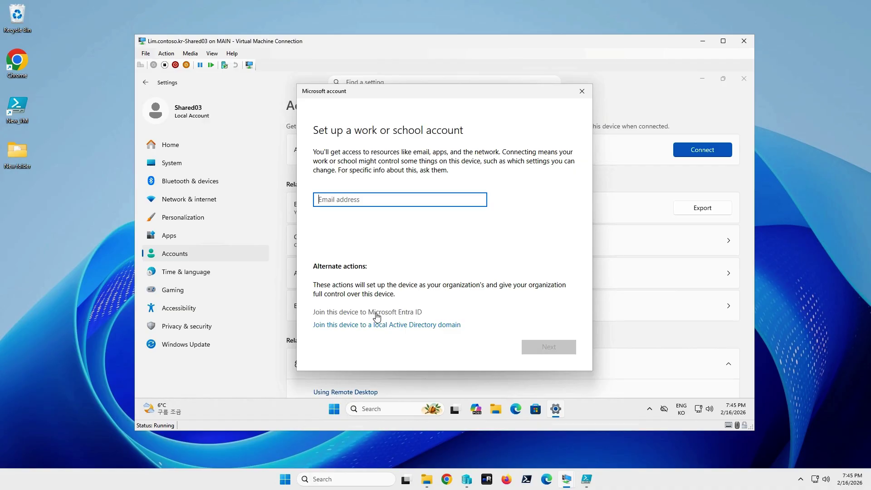
# Step: Join Shared03 to Microsoft Entra ID by signing in with the admin work account
pyautogui.click(399, 314)
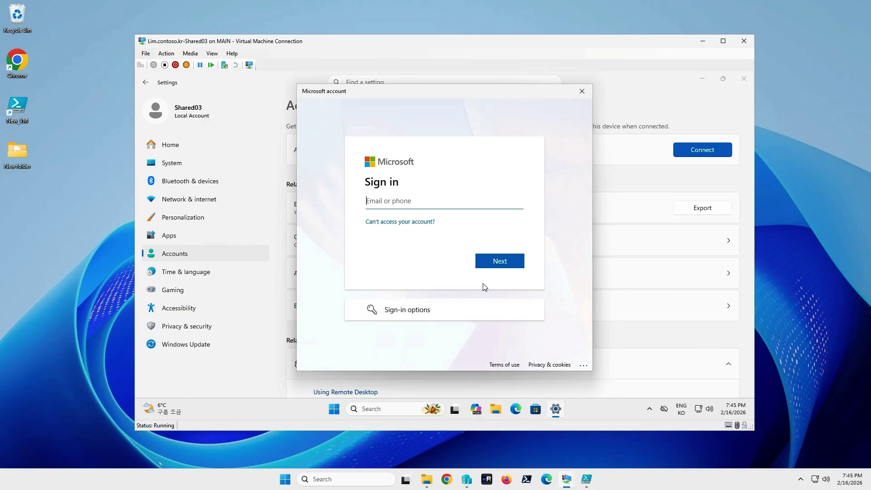
pyautogui.press('Return')
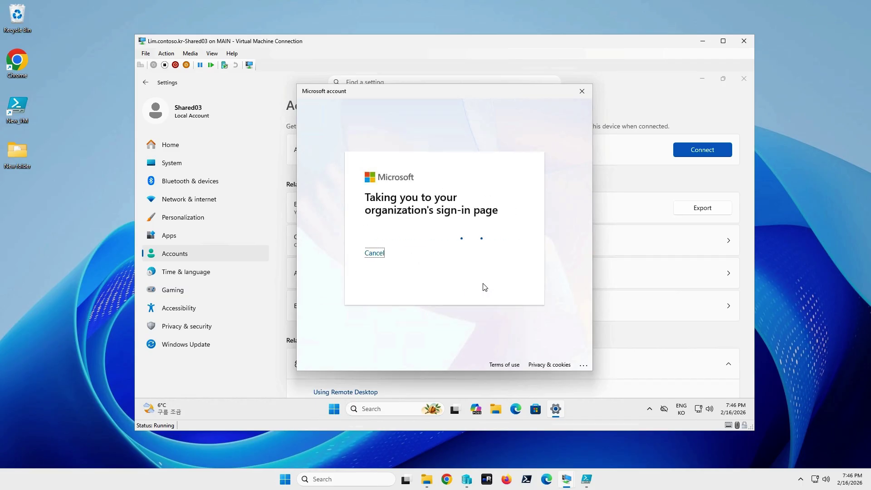
pyautogui.write('••••••••••')
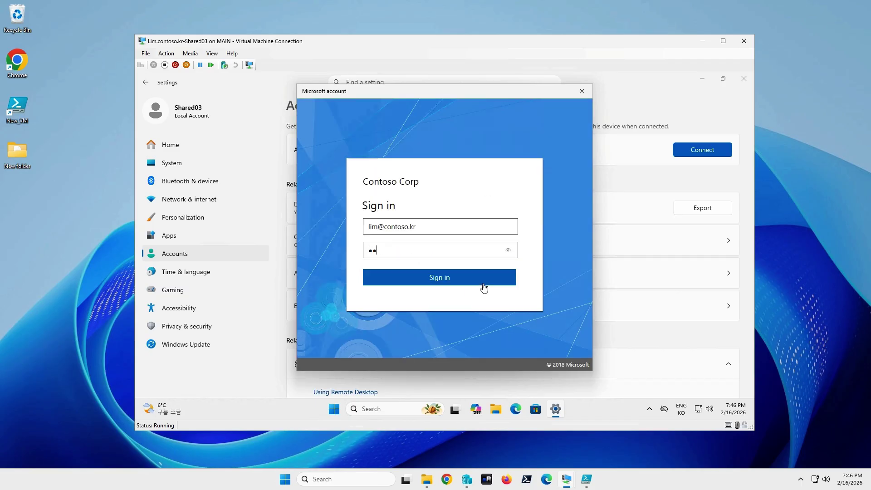
pyautogui.click(484, 288)
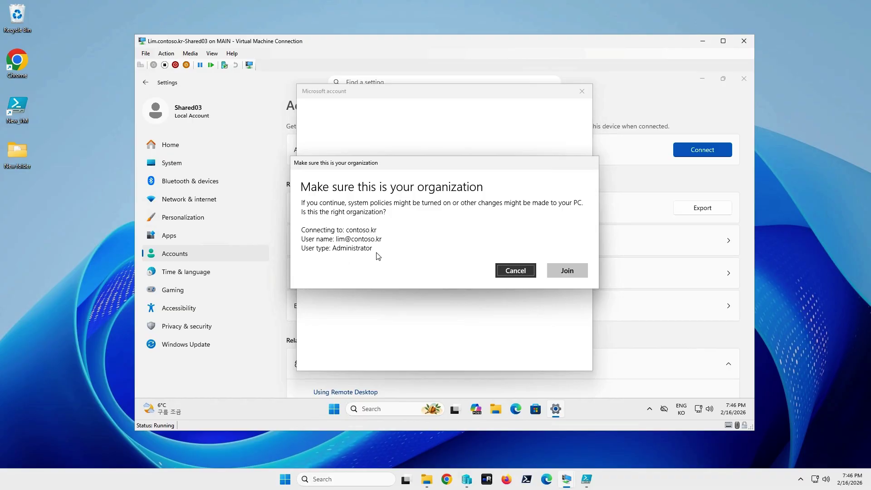
pyautogui.click(562, 273)
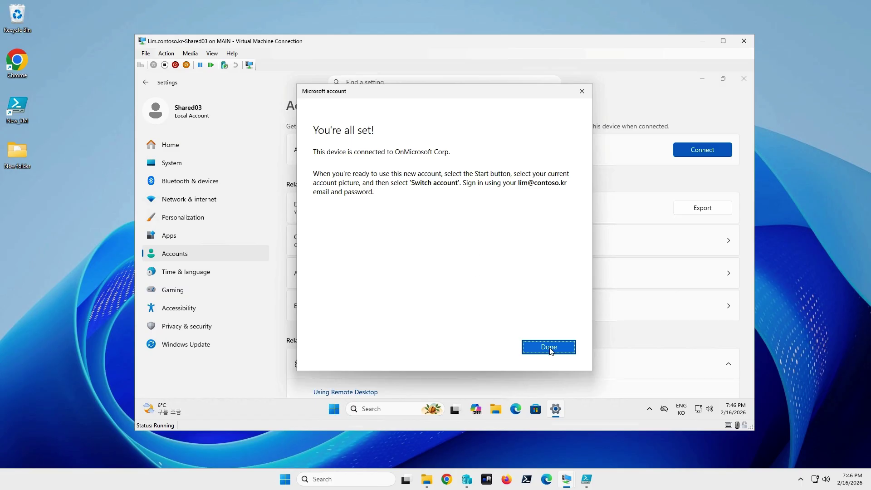
pyautogui.click(549, 347)
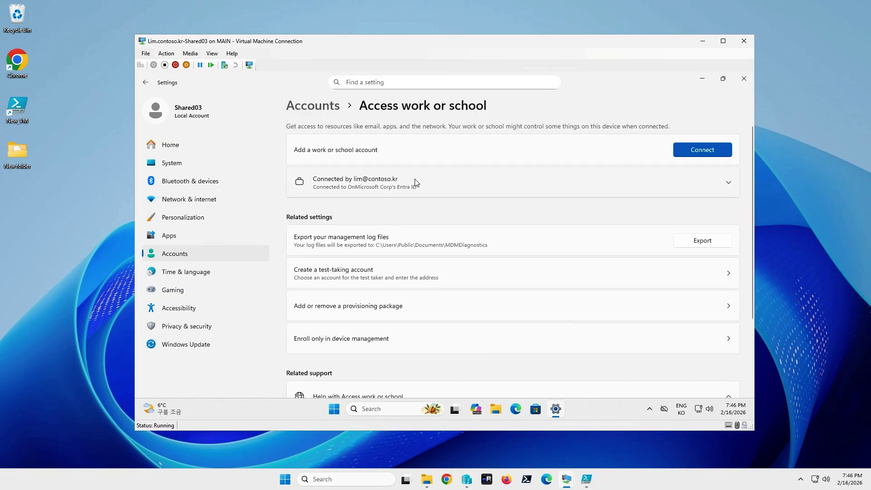
# Step: Check the connected account's details, then sign out of Shared03
pyautogui.click(516, 185)
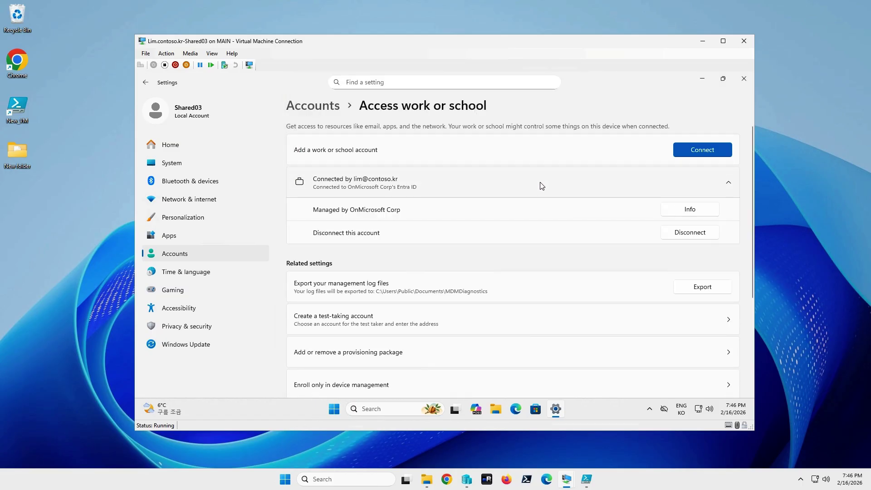
pyautogui.click(530, 184)
pyautogui.rightClick(334, 409)
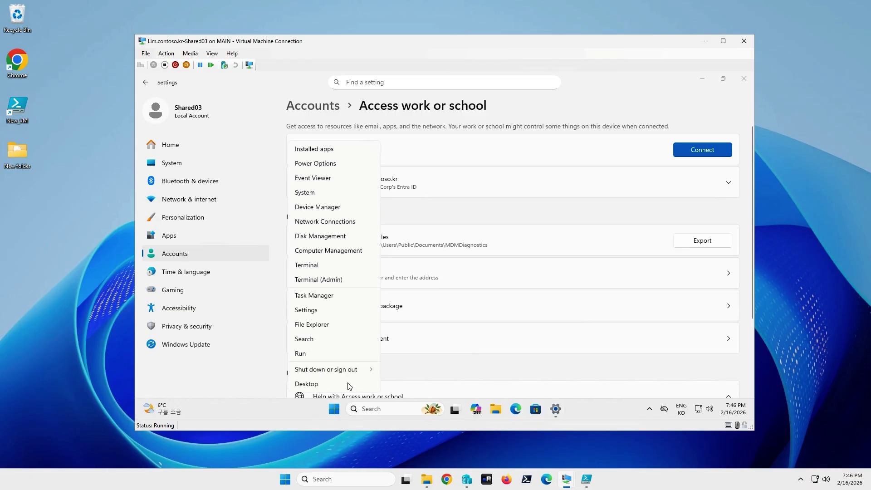
pyautogui.moveTo(347, 368)
pyautogui.click(398, 339)
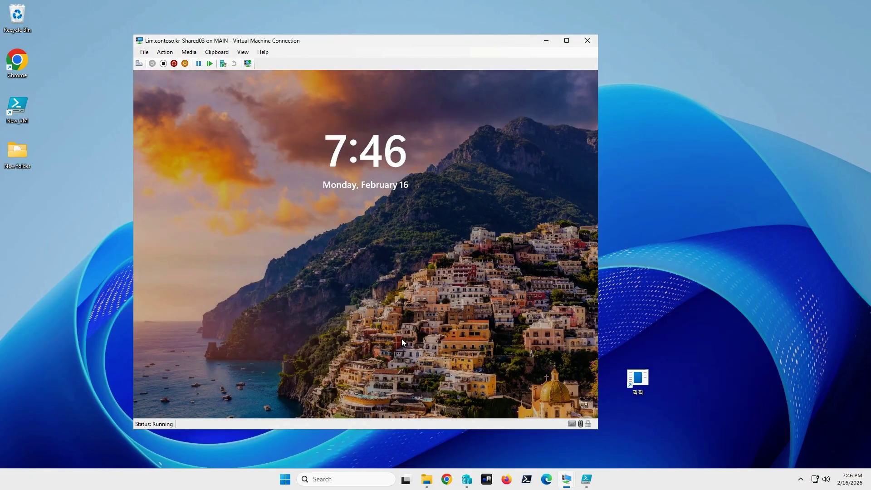
# Step: Restart the Shared03 virtual machine from the lock screen's power menu
pyautogui.click(390, 244)
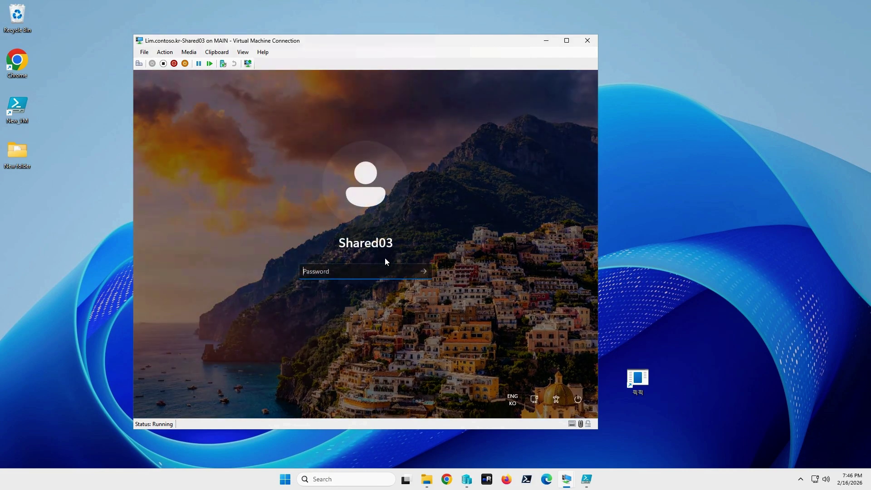
pyautogui.click(579, 400)
pyautogui.click(570, 377)
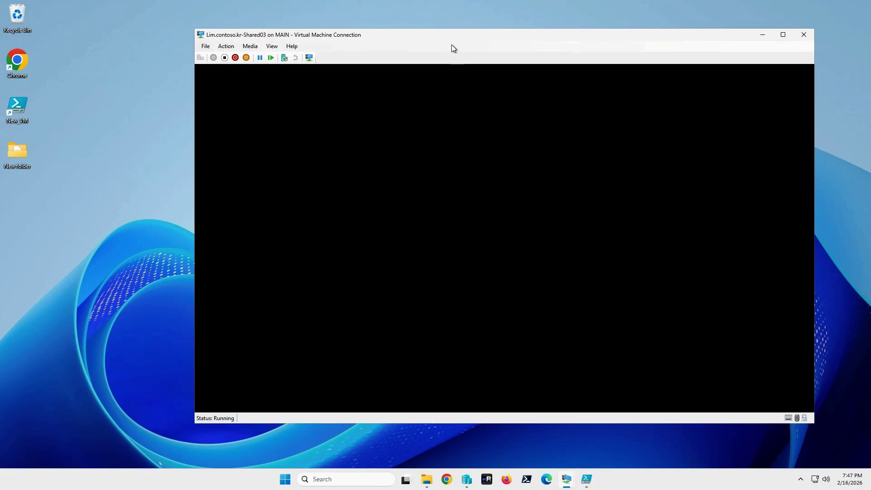
# Step: Sign in to Shared03 as another user with the Entra work account e-mail and password
pyautogui.moveTo(431, 39); pyautogui.dragTo(401, 47)
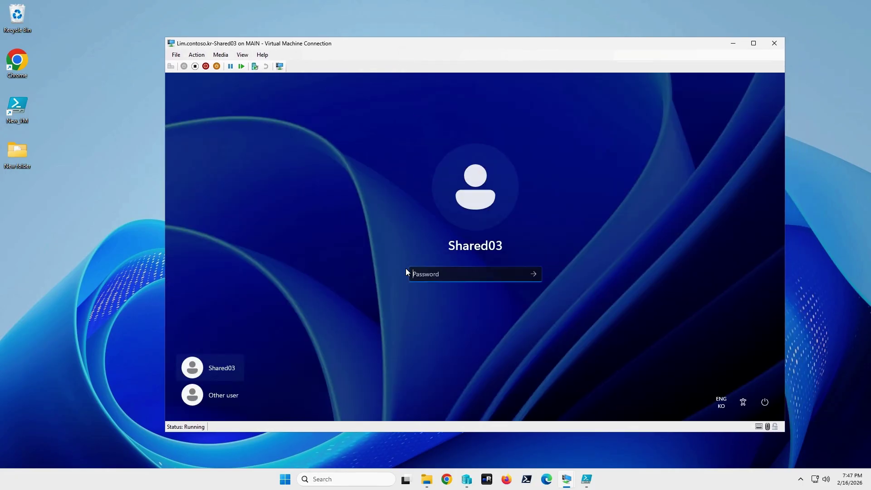
pyautogui.click(230, 394)
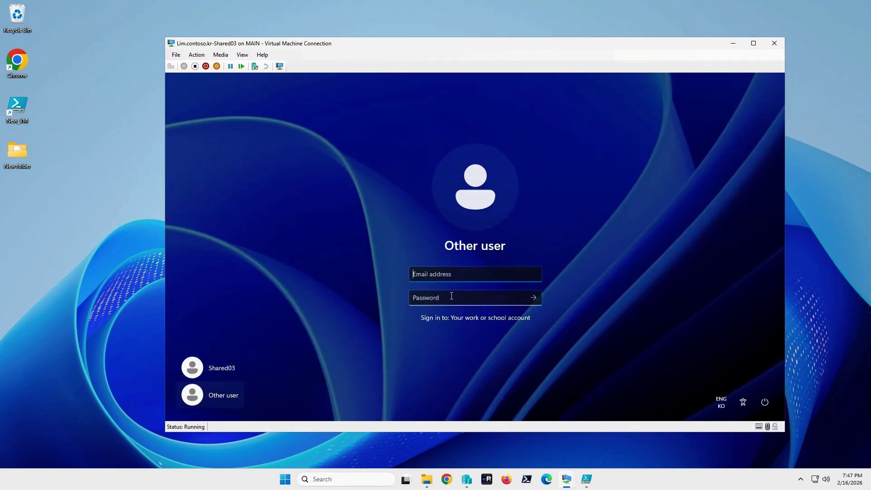
pyautogui.press('Tab')
pyautogui.write('****')
pyautogui.press('Return')
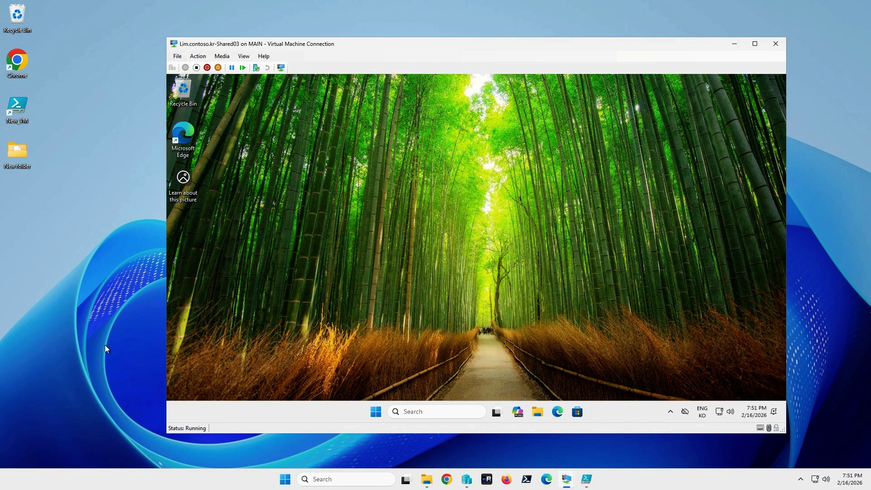
# Step: In Settings > Accounts > Access work or school, expand the connected work account to view managed policies
pyautogui.rightClick(376, 412)
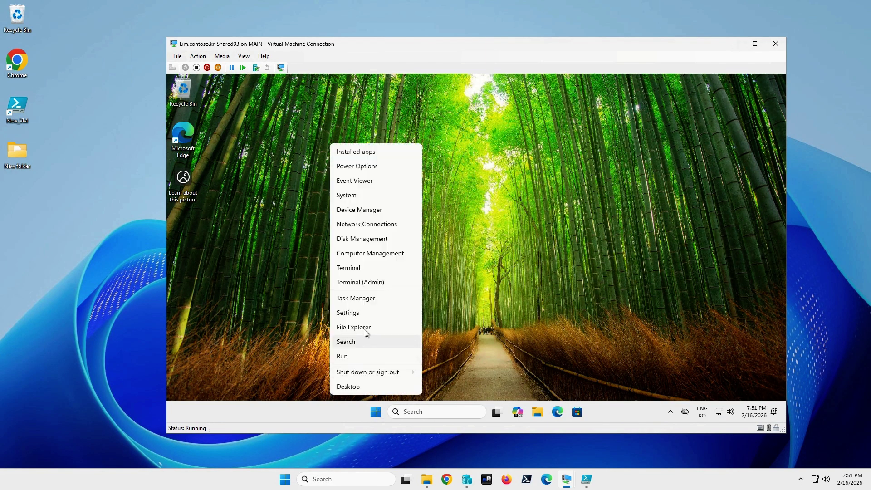
pyautogui.click(364, 316)
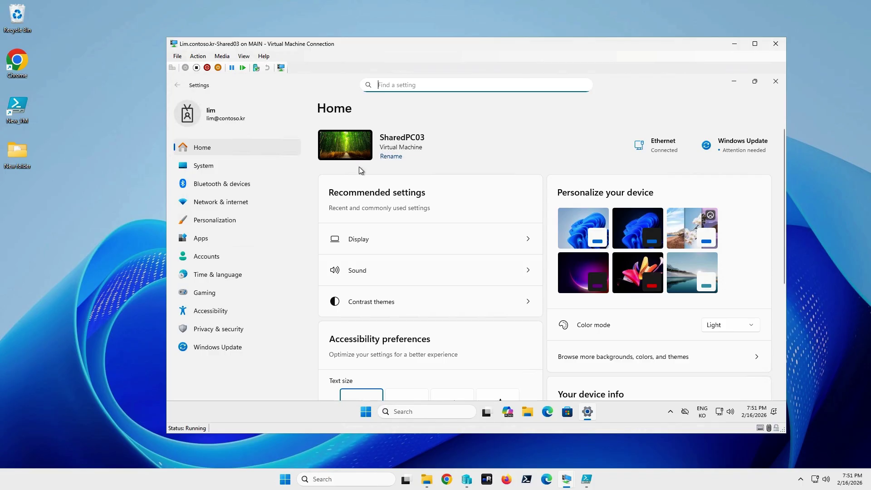
pyautogui.click(220, 259)
pyautogui.scroll(-1, 418, 327)
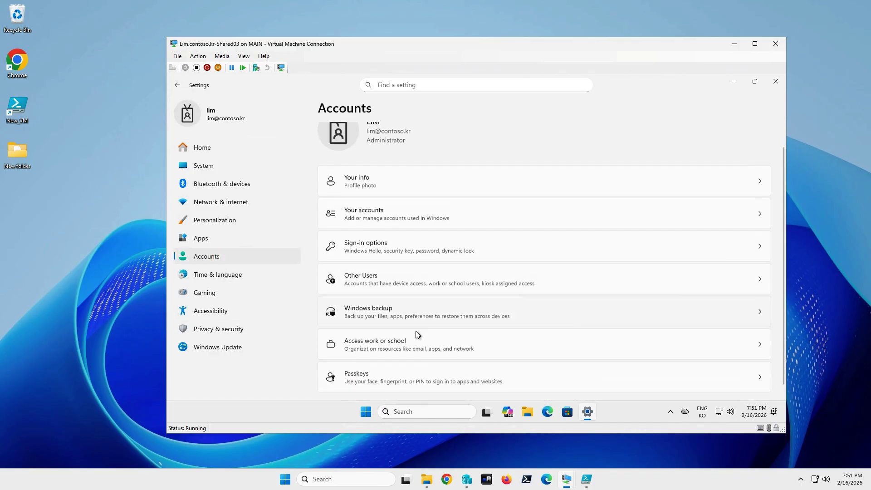
pyautogui.click(388, 336)
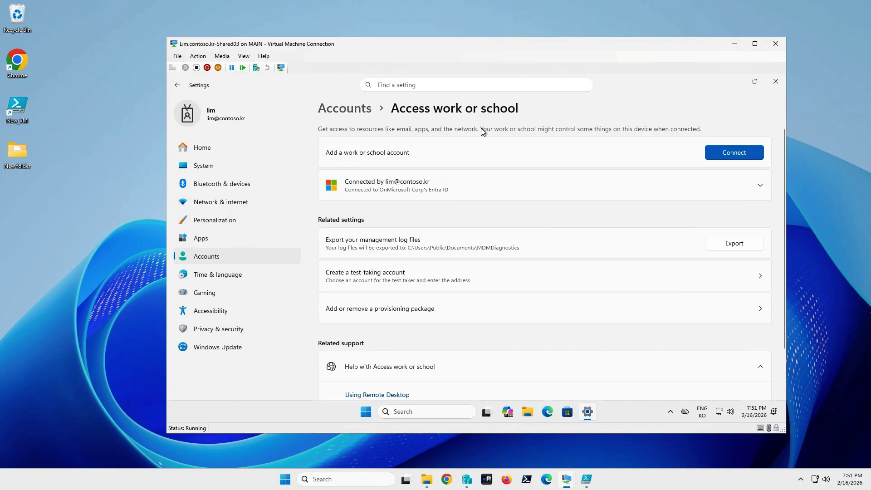
pyautogui.click(355, 191)
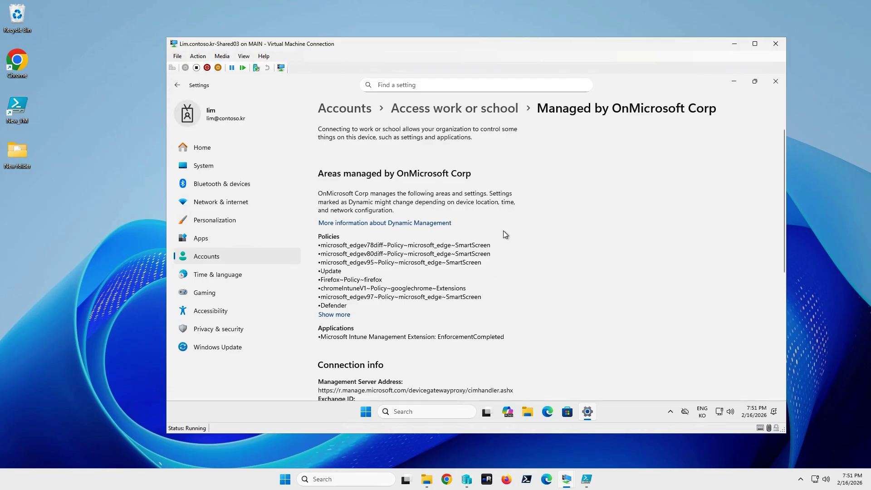
pyautogui.scroll(-1, 533, 270)
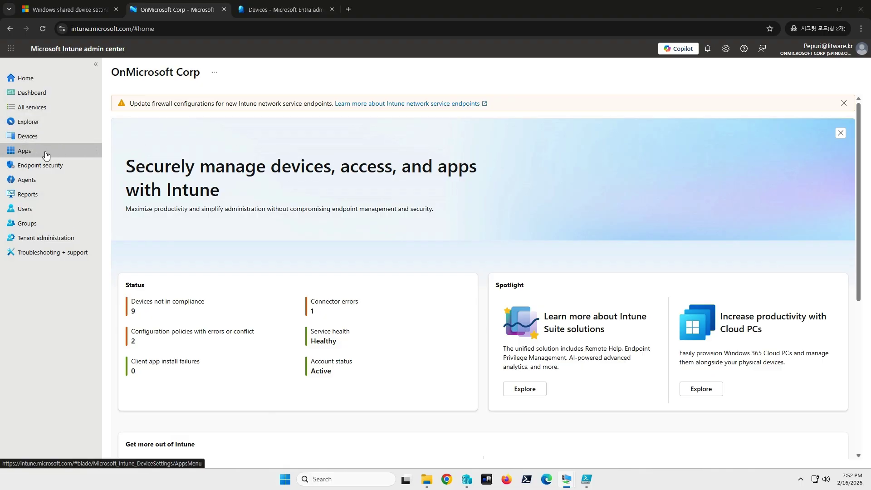
# Step: Search Intune's Windows devices for 'sha', then switch to the Entra devices tab
pyautogui.click(32, 142)
pyautogui.click(157, 198)
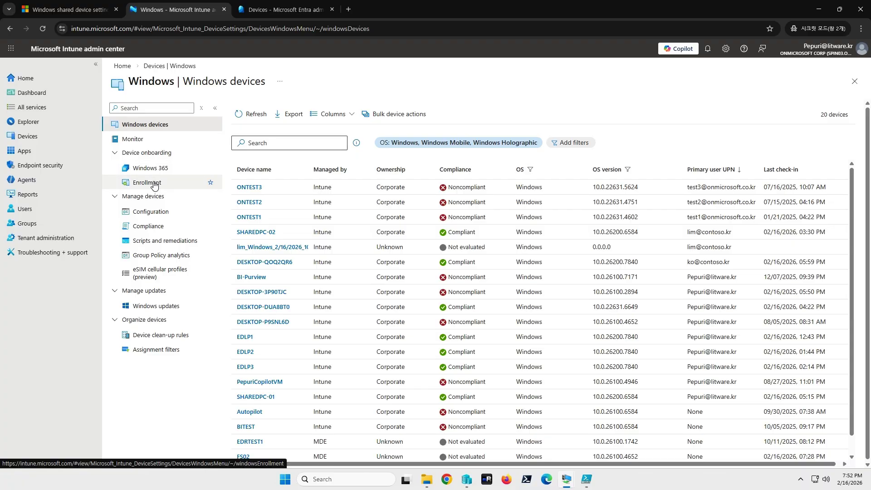
pyautogui.click(260, 149)
pyautogui.write('shared')
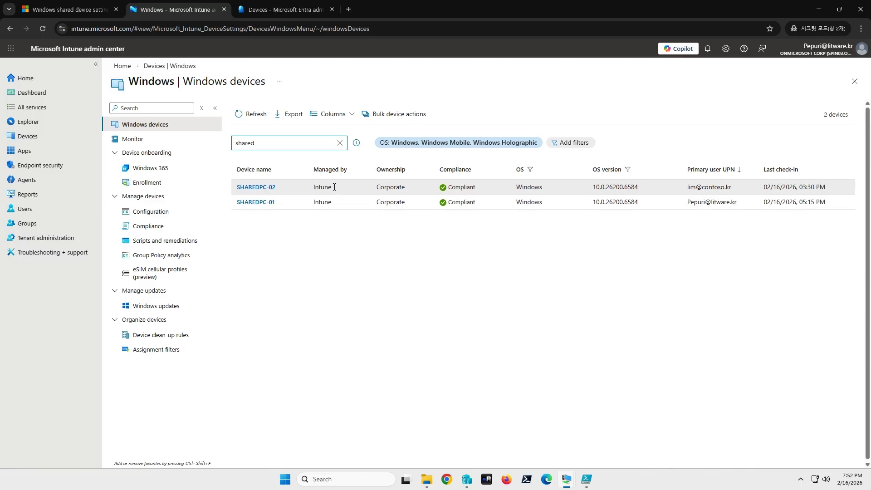
pyautogui.click(301, 10)
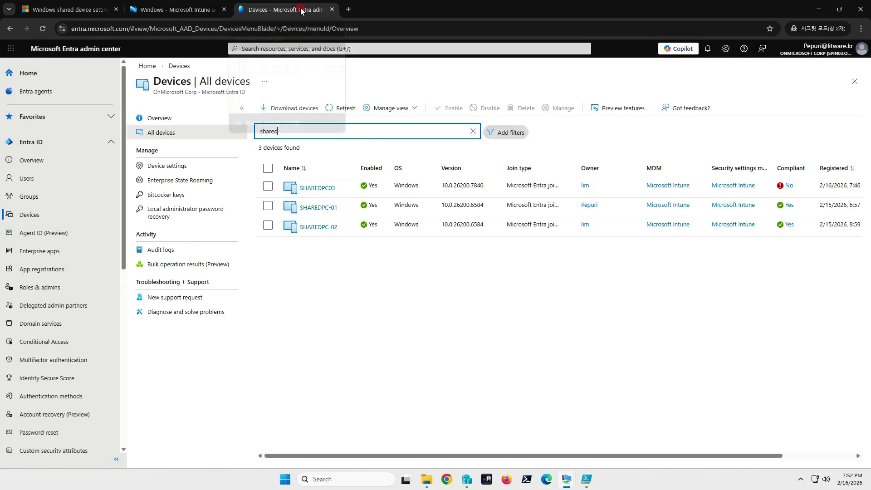
# Step: Reload Entra's All devices list, filter it by 'shared', and return to the Intune tab
pyautogui.click(165, 132)
pyautogui.click(175, 117)
pyautogui.click(164, 132)
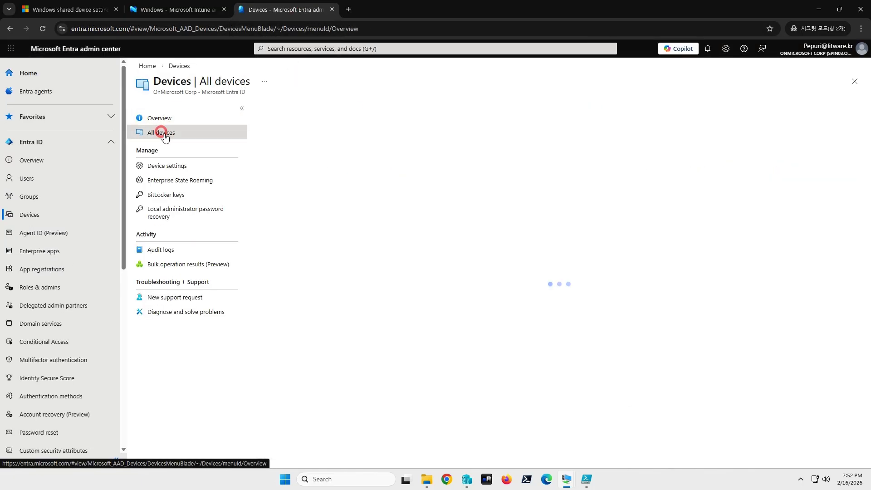
pyautogui.click(316, 131)
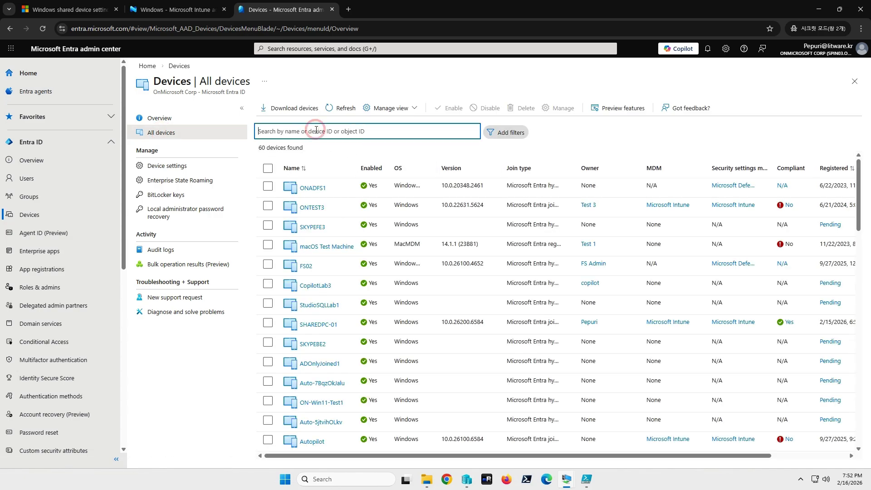
pyautogui.write('share')
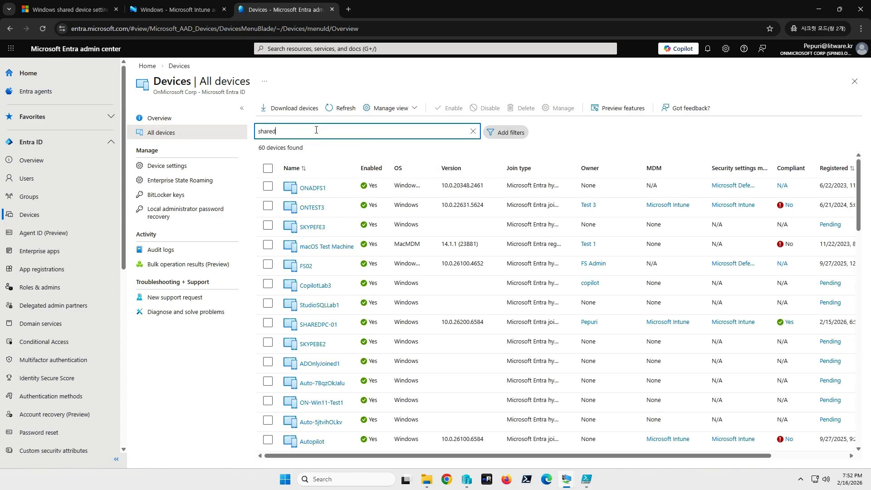
pyautogui.write('d')
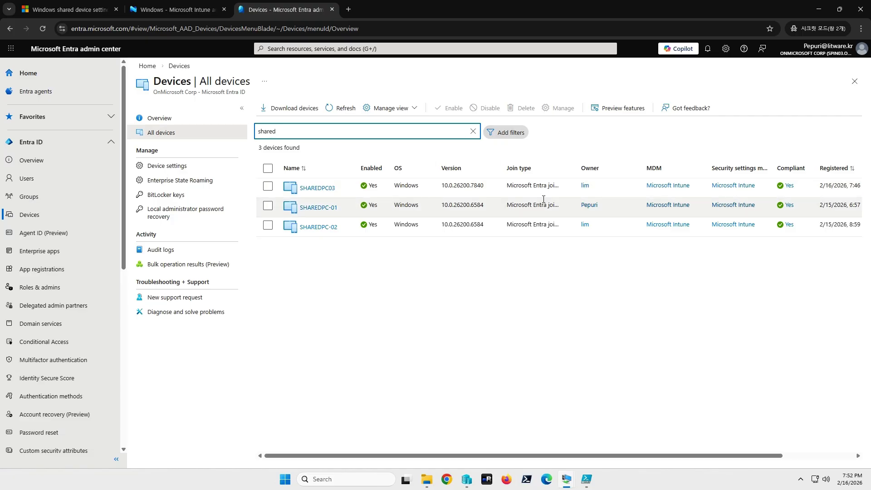
pyautogui.click(193, 14)
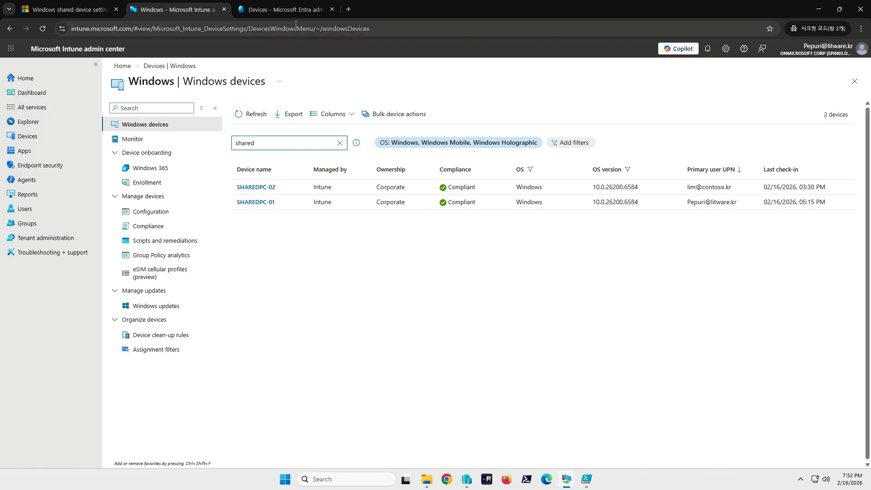
# Step: Search All groups for 'shar' to find SharedPolicy2 and Sharedpolicy1
pyautogui.click(291, 10)
pyautogui.click(191, 10)
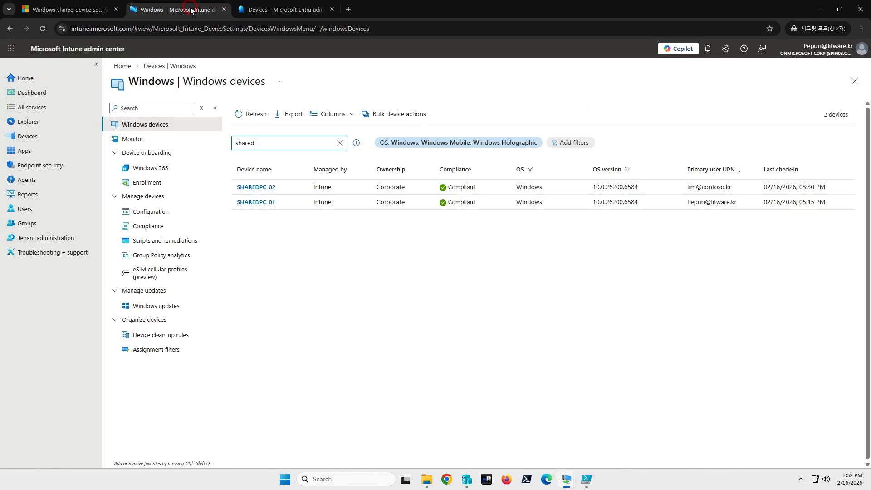
pyautogui.click(48, 224)
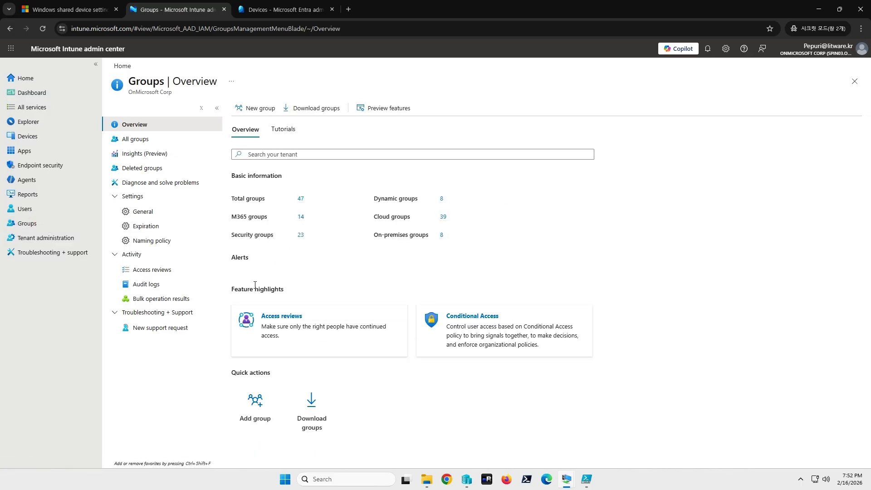
pyautogui.click(160, 141)
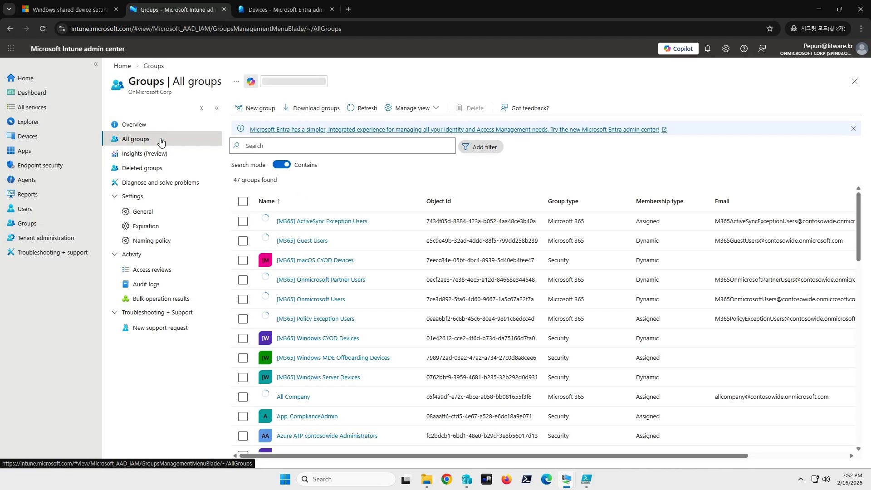
pyautogui.click(277, 147)
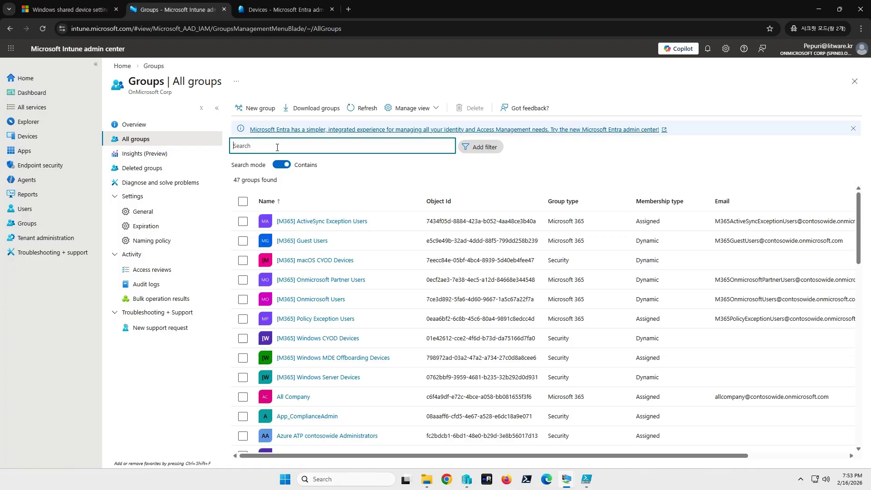
pyautogui.write('shared')
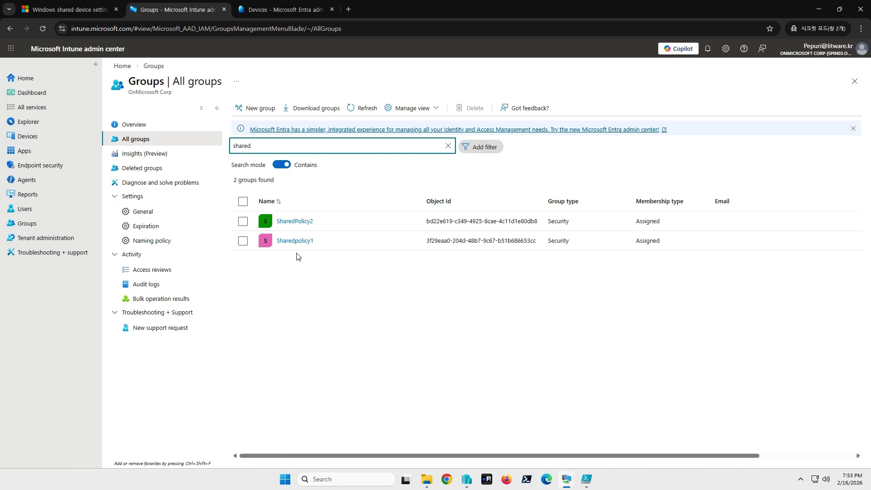
pyautogui.click(308, 243)
# Step: Begin a Security-type group named sharedpcpolicy and bring up the Add members list
pyautogui.click(251, 109)
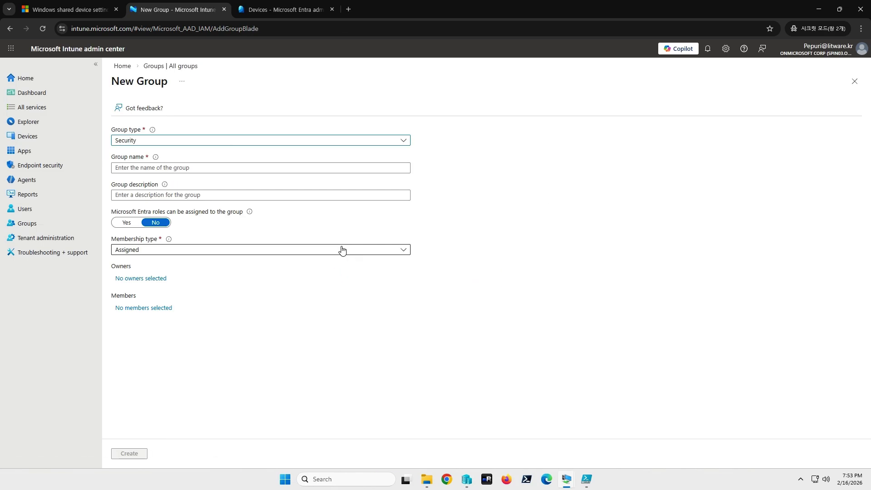
pyautogui.click(200, 140)
pyautogui.click(590, 202)
pyautogui.click(257, 168)
pyautogui.write('sharedpcpolicy')
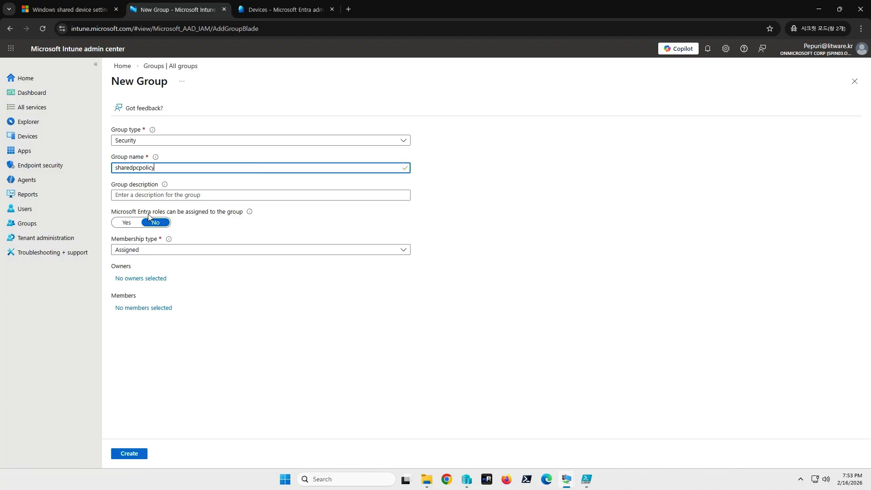
pyautogui.click(142, 308)
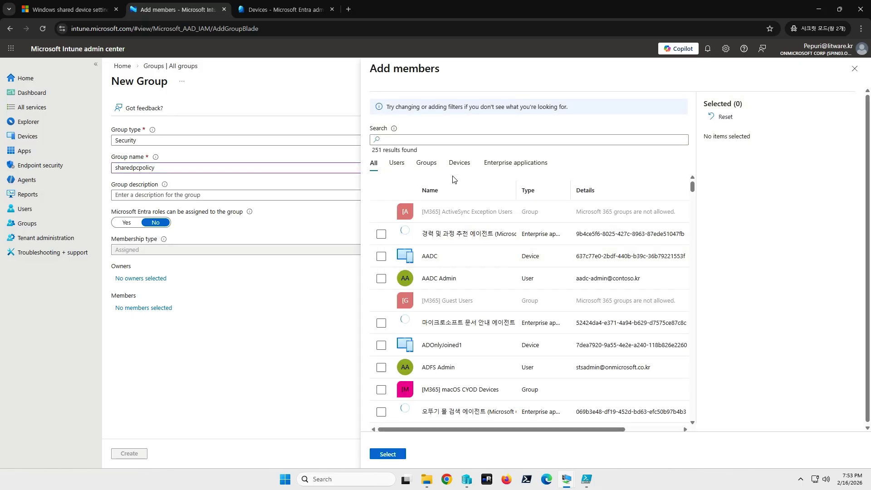
# Step: Add device SHAREDPC03 as the only member of sharedpcpolicy and create the group
pyautogui.click(460, 162)
pyautogui.click(423, 139)
pyautogui.write('s')
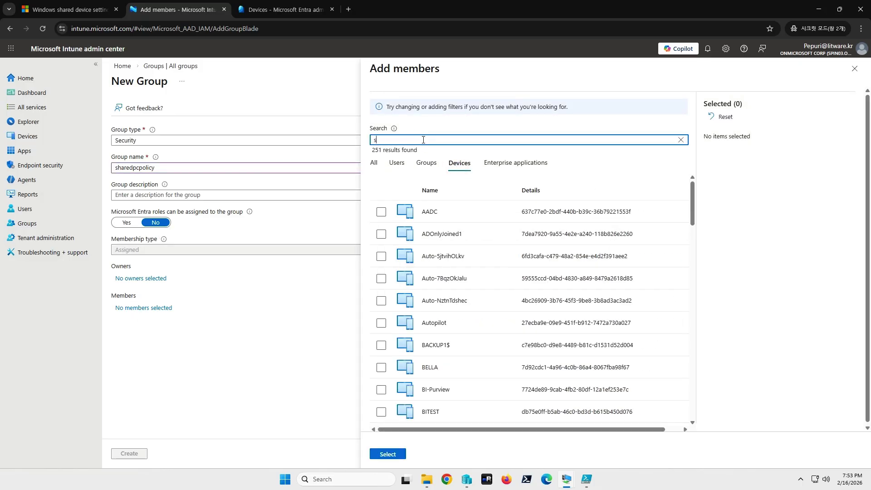
pyautogui.write('hared')
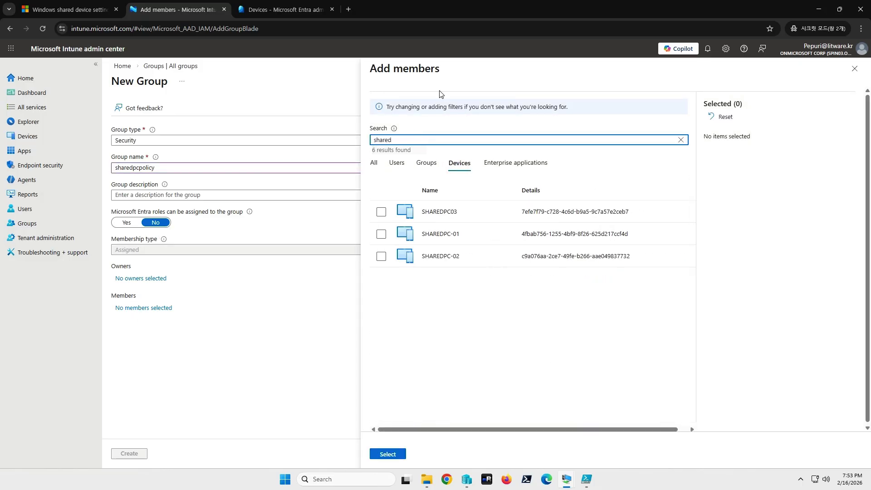
pyautogui.click(382, 212)
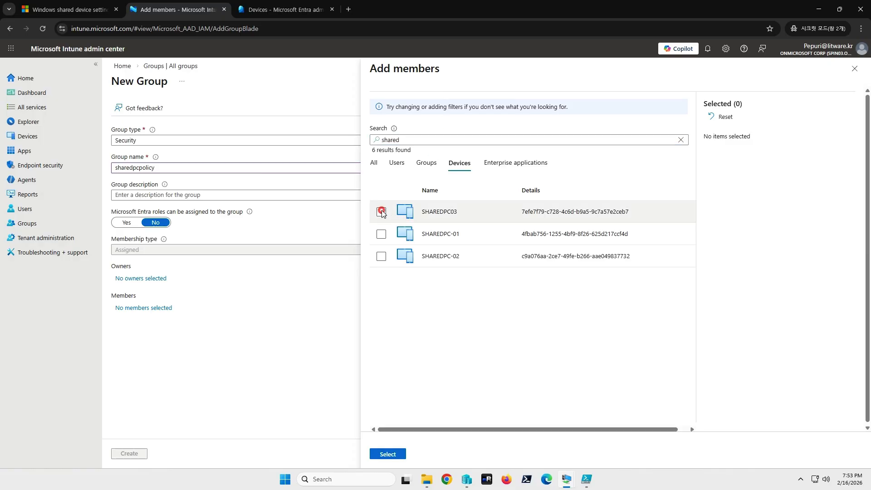
pyautogui.click(388, 454)
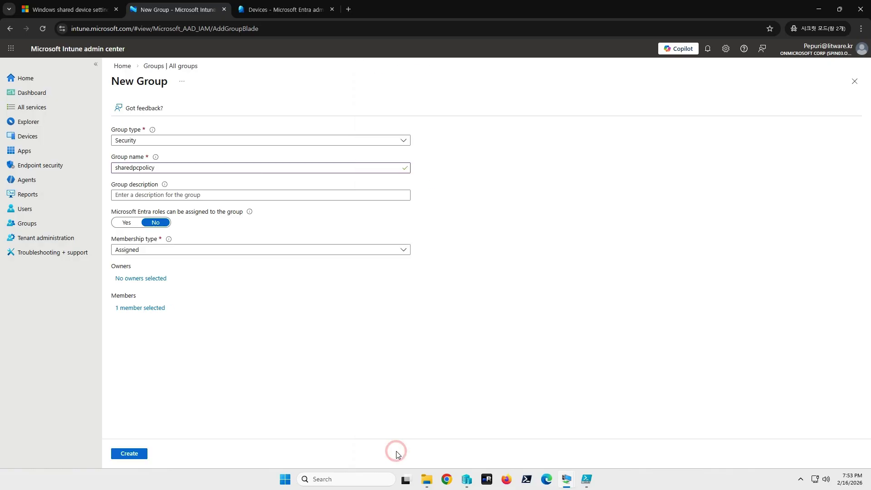
pyautogui.click(129, 453)
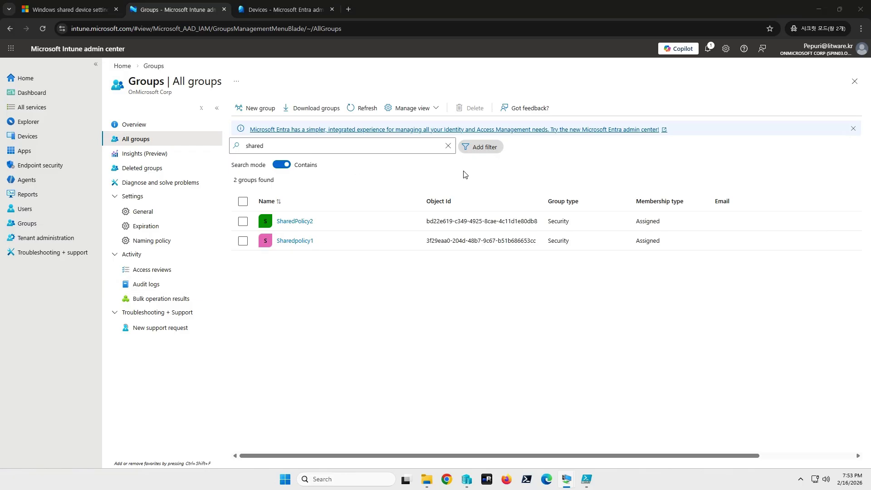
# Step: Refresh the 'shared' search so it lists sharedpcpolicy, SharedPolicy2 and Sharedpolicy1
pyautogui.click(363, 108)
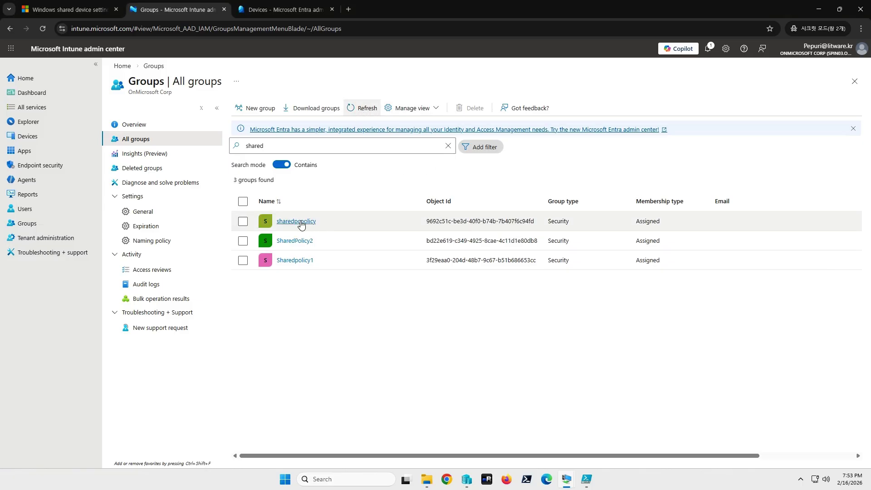
pyautogui.click(30, 141)
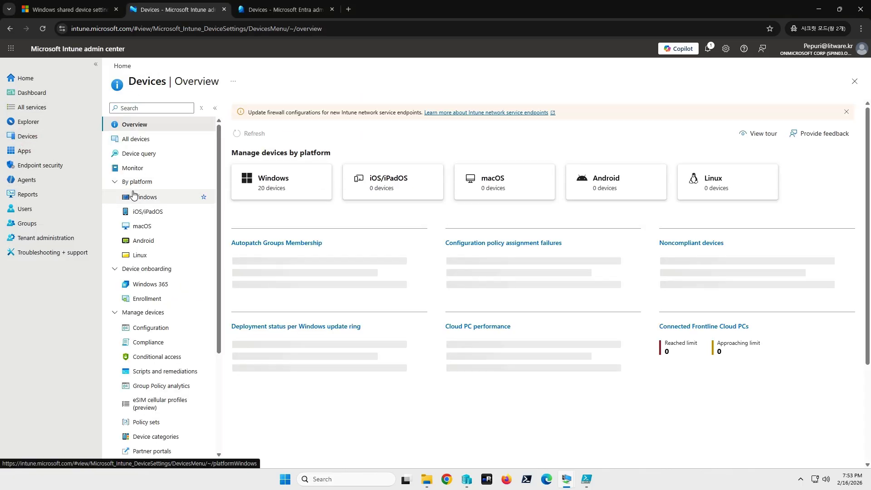
# Step: Go to the Windows Configuration policies page and bring up the Create options
pyautogui.click(150, 197)
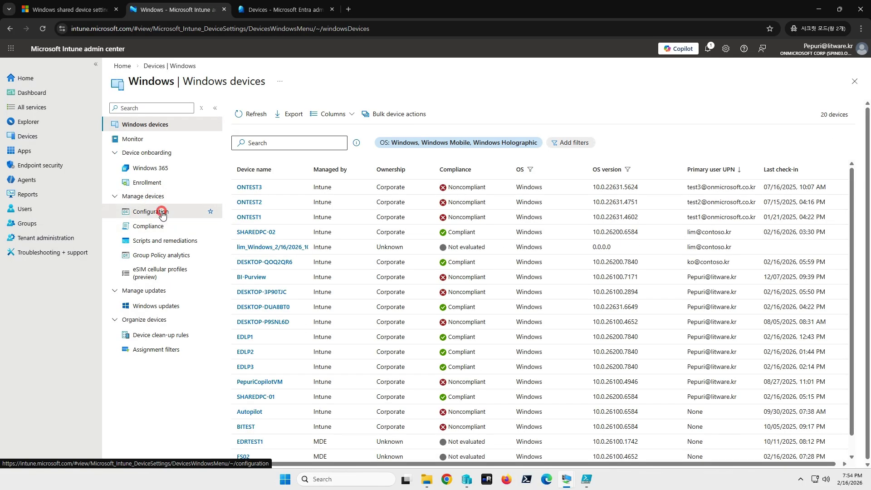
pyautogui.click(163, 213)
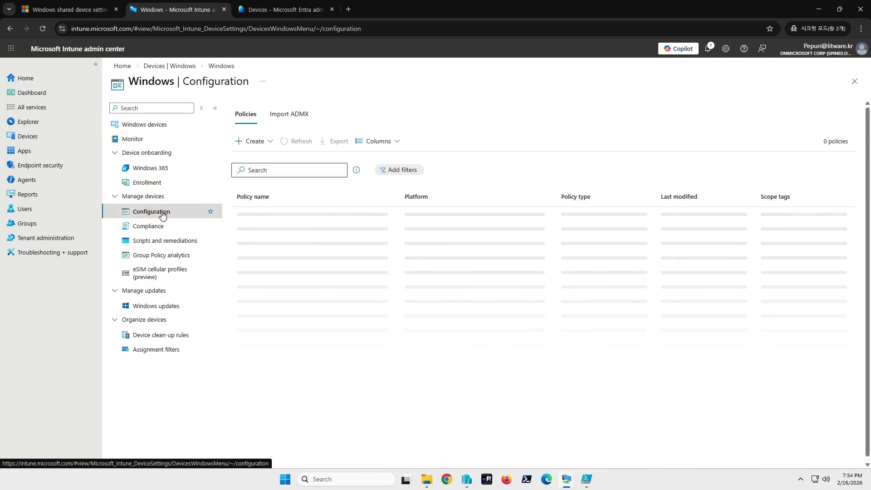
pyautogui.click(241, 142)
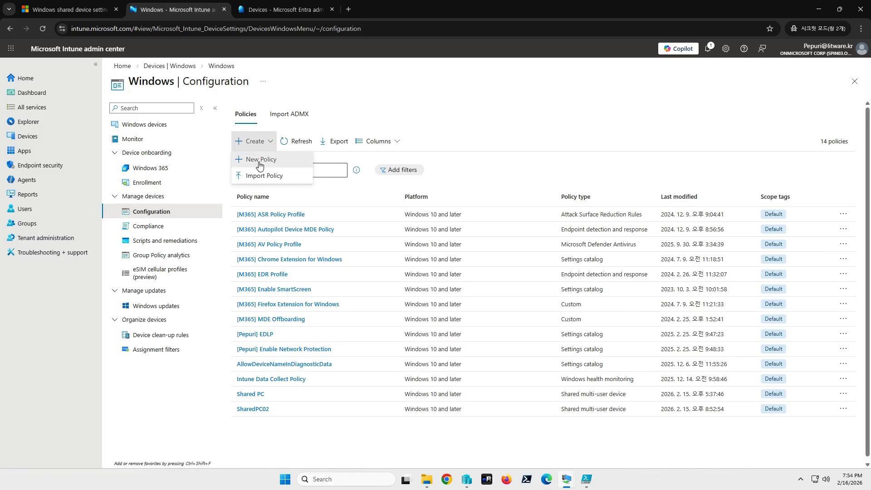
# Step: Create a Windows 10 and later Templates profile using the Shared multi-user device template
pyautogui.click(269, 161)
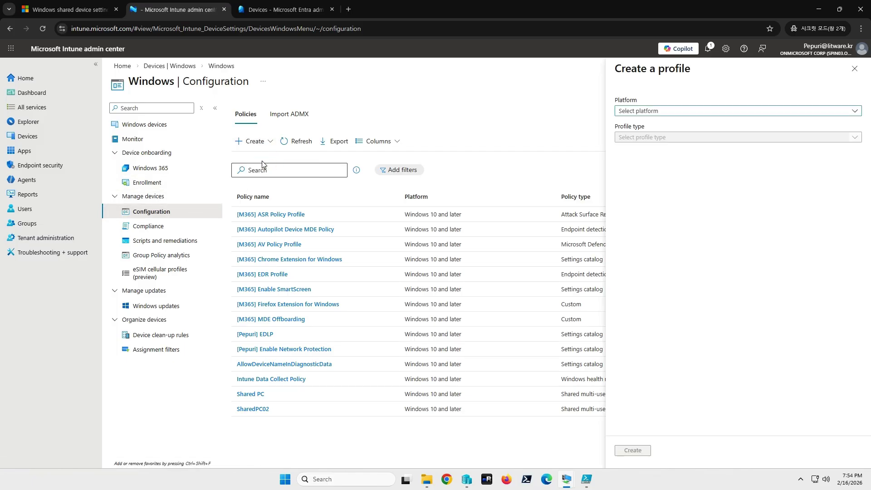
pyautogui.click(653, 114)
pyautogui.click(652, 126)
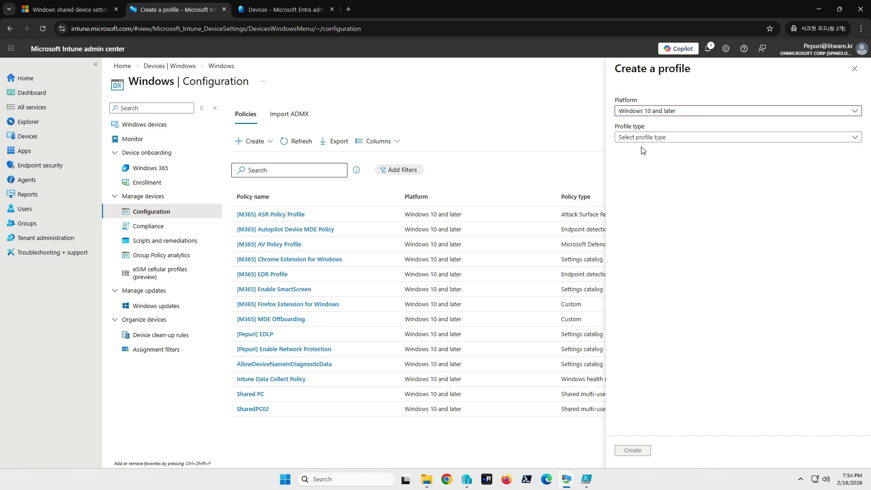
pyautogui.click(640, 138)
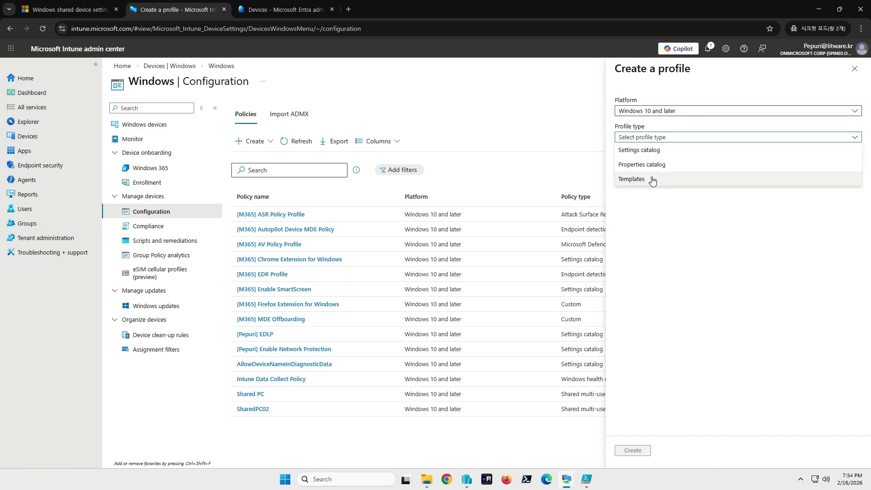
pyautogui.click(642, 188)
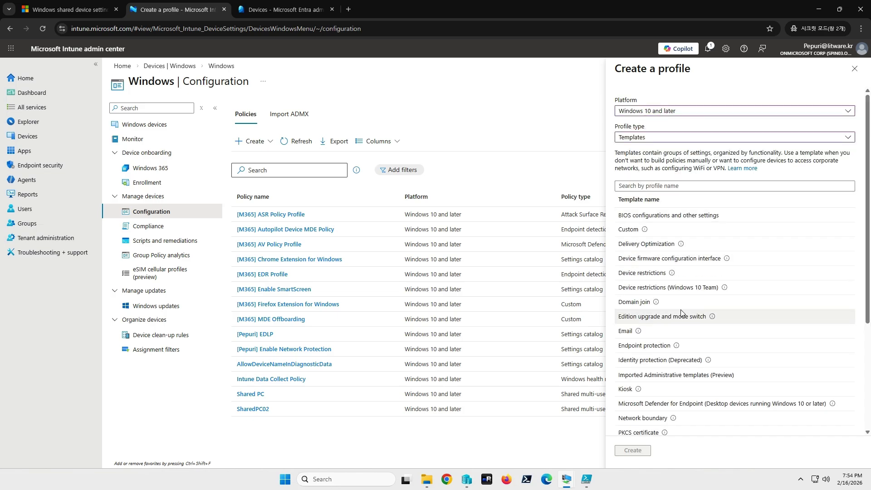
pyautogui.moveTo(676, 346)
pyautogui.scroll(-3, 673, 413)
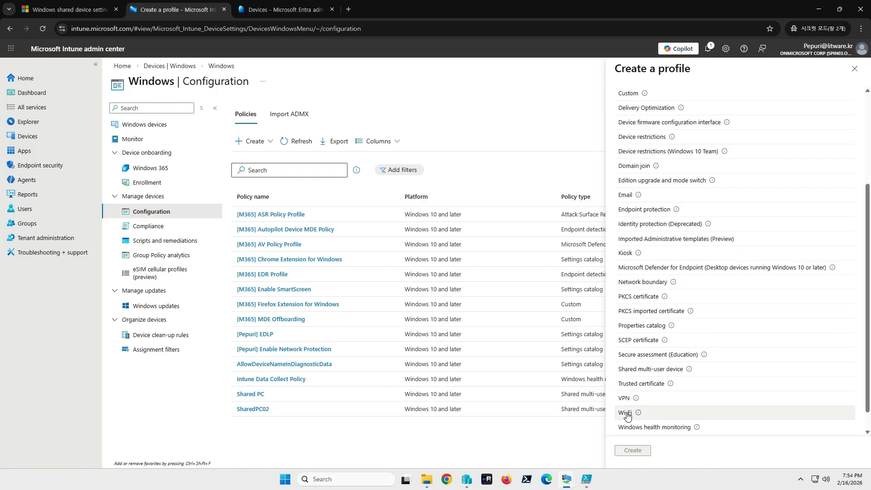
pyautogui.scroll(-1, 673, 412)
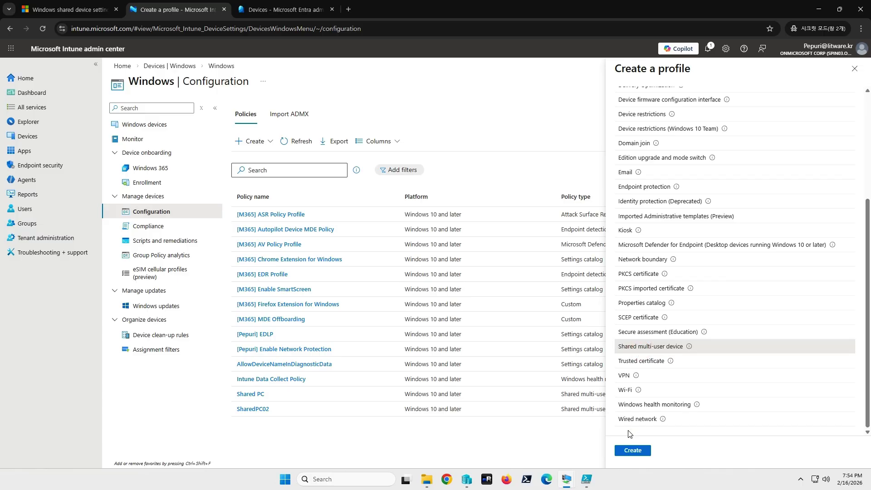
pyautogui.click(633, 450)
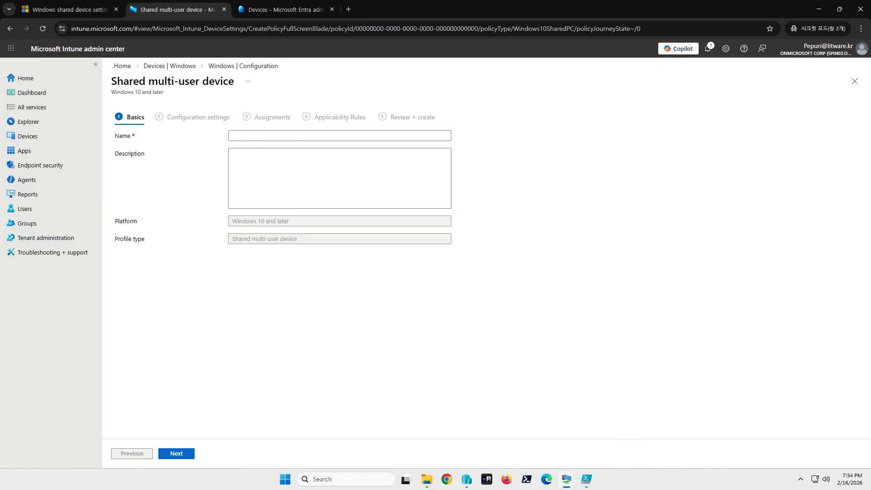
# Step: Name the profile 'Shared Device Policy' and continue to Configuration settings
pyautogui.click(249, 135)
pyautogui.write('s')
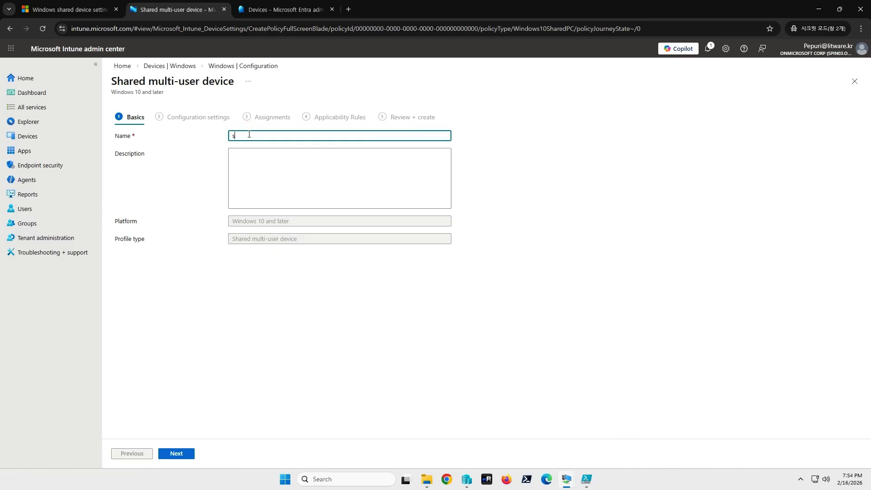
pyautogui.write('Share')
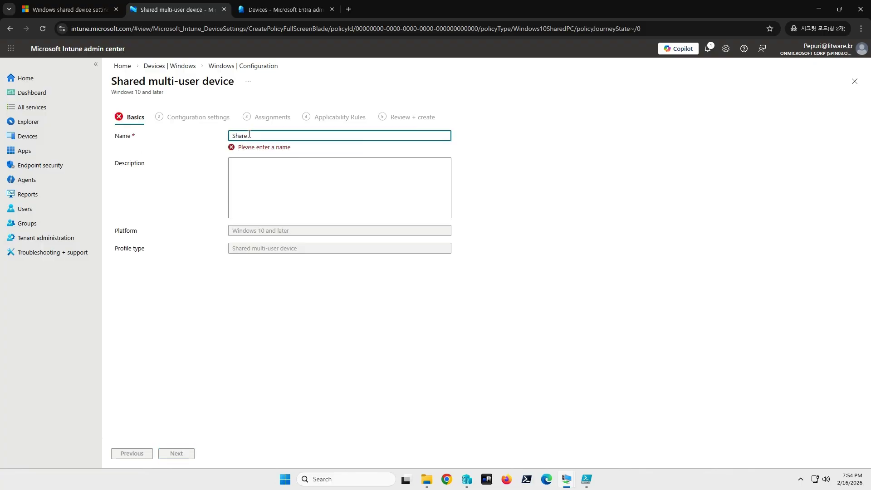
pyautogui.write('d')
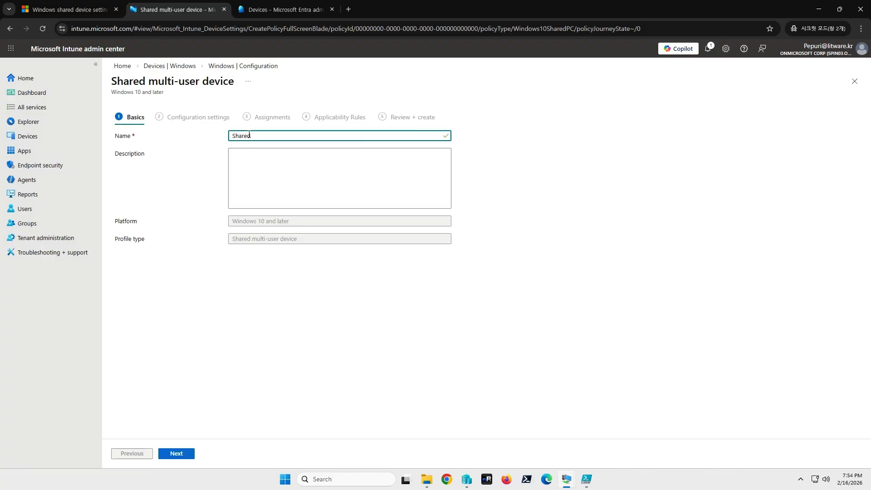
pyautogui.write(' Device Policy')
pyautogui.click(326, 177)
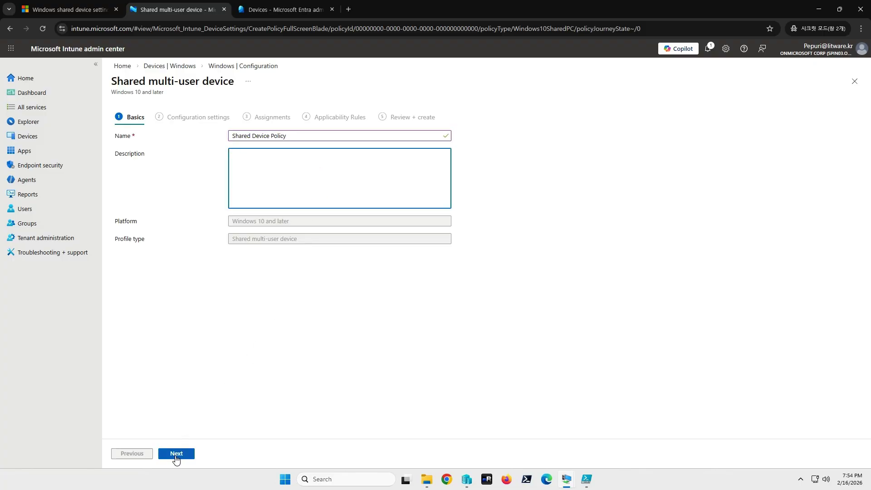
pyautogui.click(180, 456)
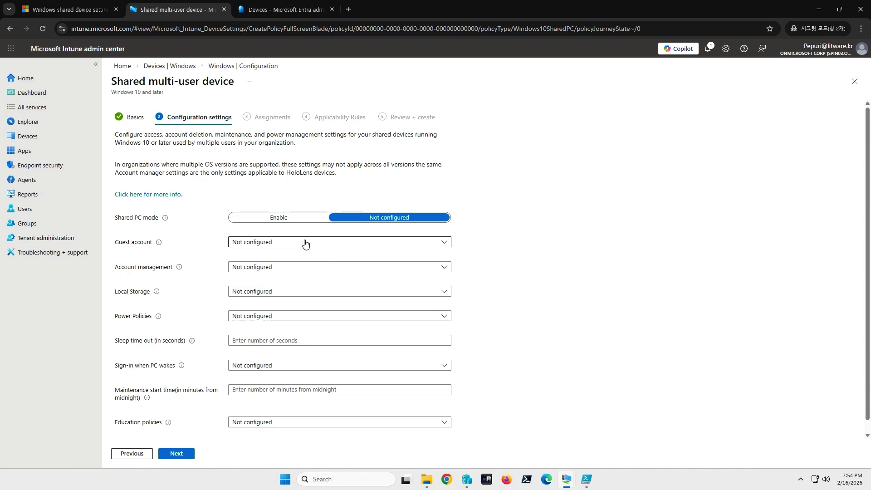
# Step: Set Shared PC mode to Enable and Guest account to Guest and Domain
pyautogui.click(278, 218)
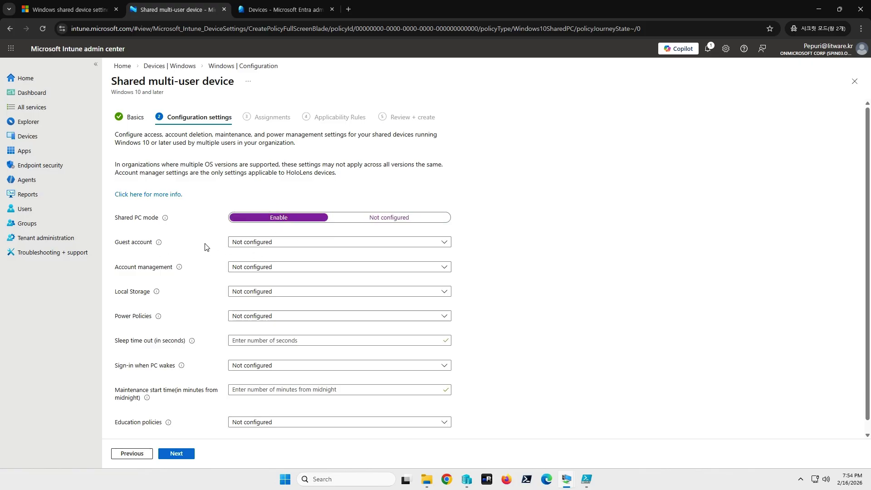
pyautogui.click(265, 244)
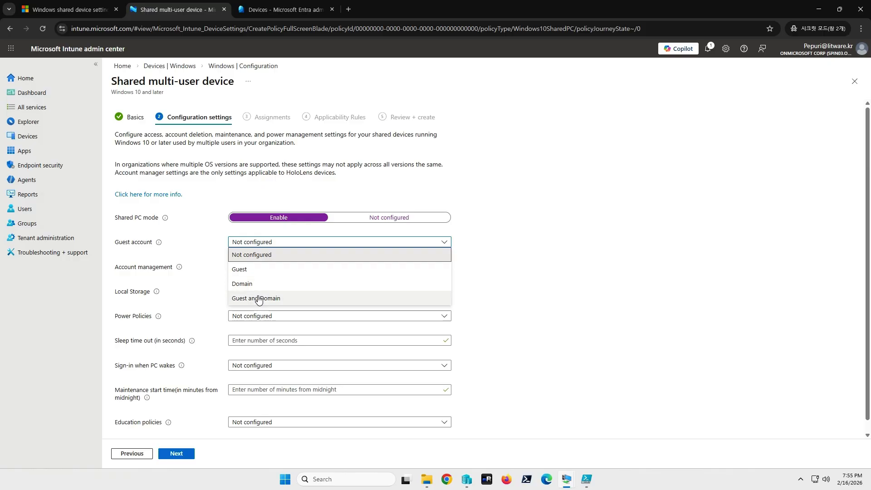
pyautogui.click(273, 303)
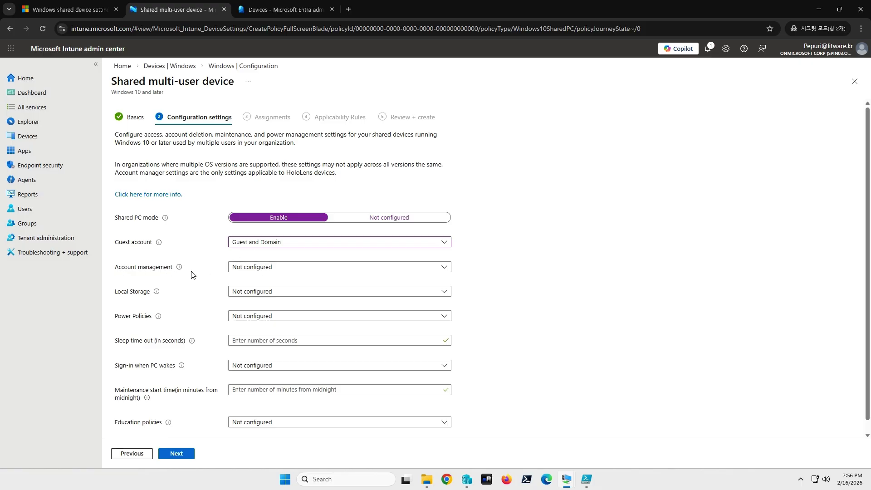
# Step: Set Account management Enabled, Account Deletion Immediately after log-out, Local Storage Disabled
pyautogui.click(239, 268)
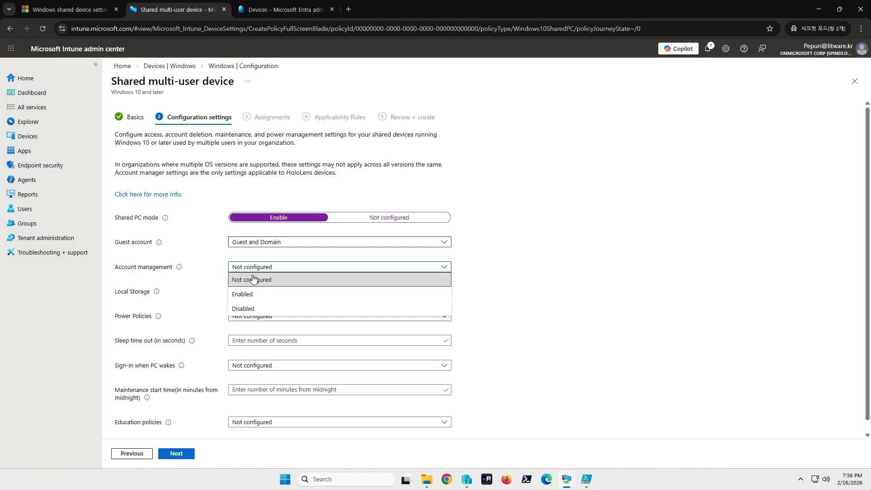
pyautogui.click(252, 296)
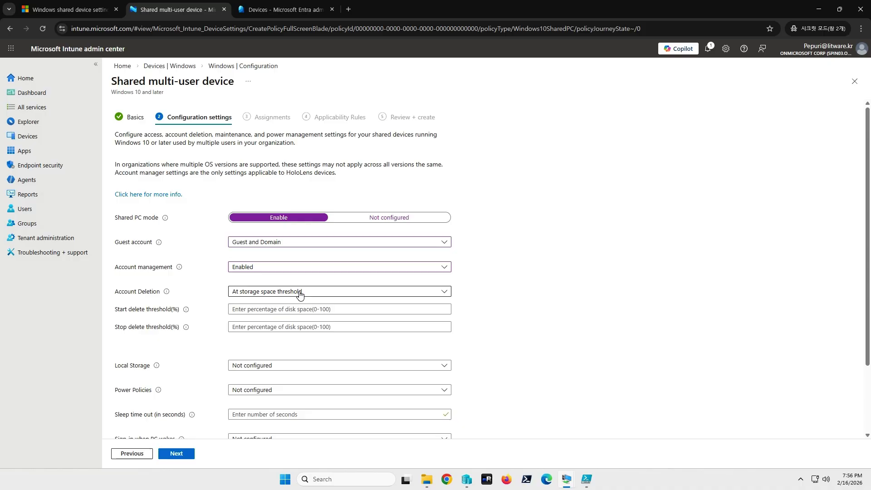
pyautogui.click(299, 295)
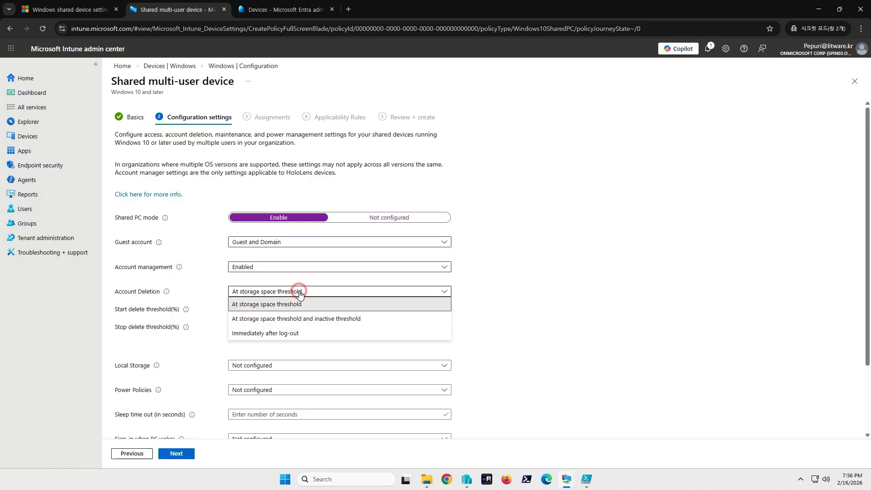
pyautogui.click(287, 335)
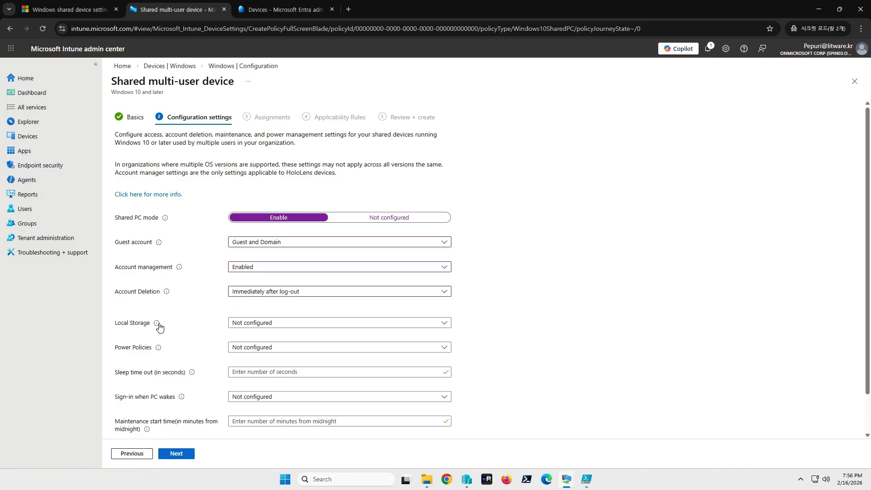
pyautogui.click(258, 325)
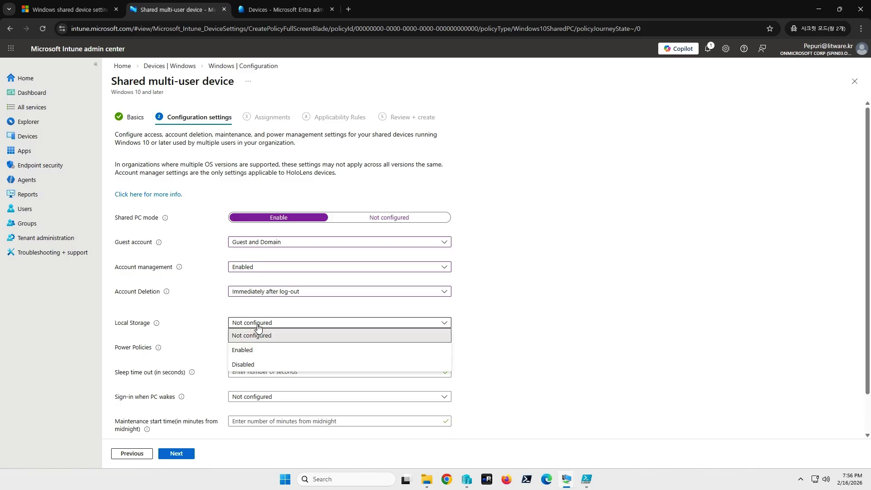
pyautogui.click(262, 364)
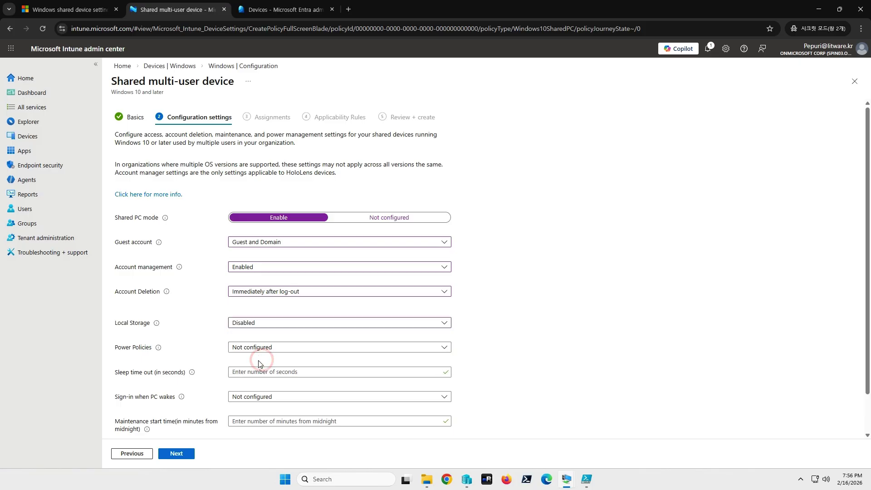
pyautogui.moveTo(156, 326)
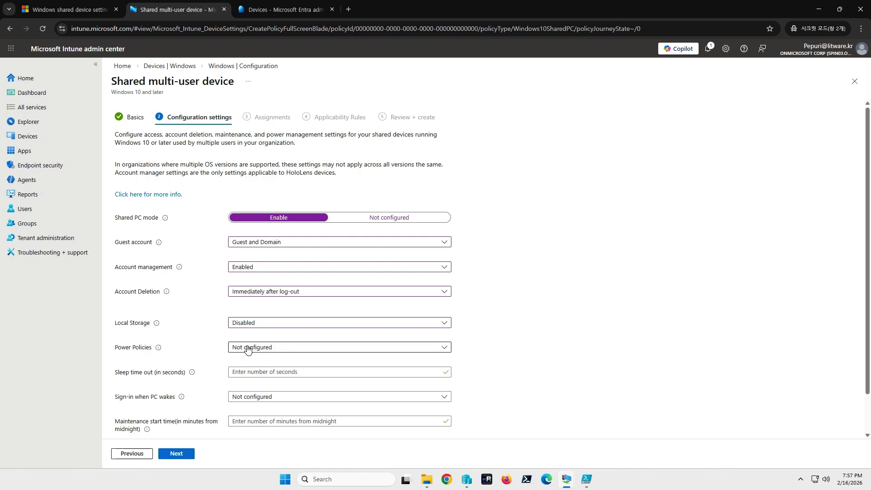
# Step: Enable Power Policies with a 300-second sleep time-out and Sign-in when PC wakes Enabled
pyautogui.click(248, 348)
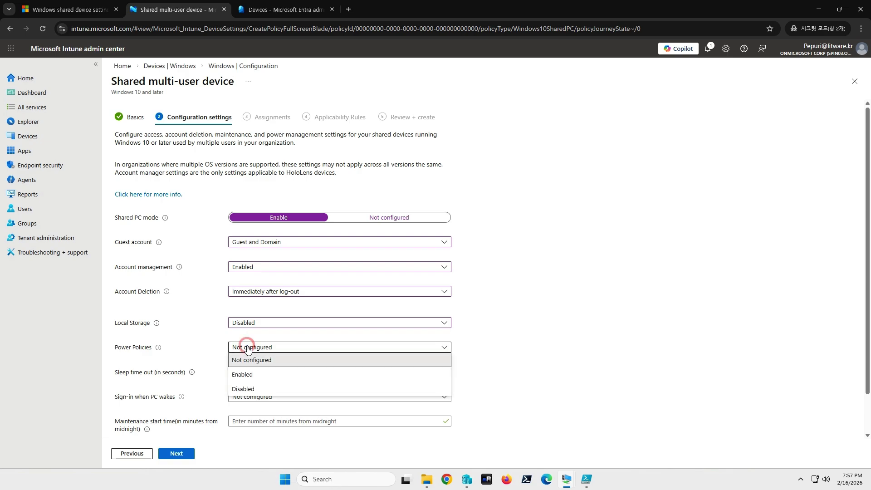
pyautogui.click(260, 378)
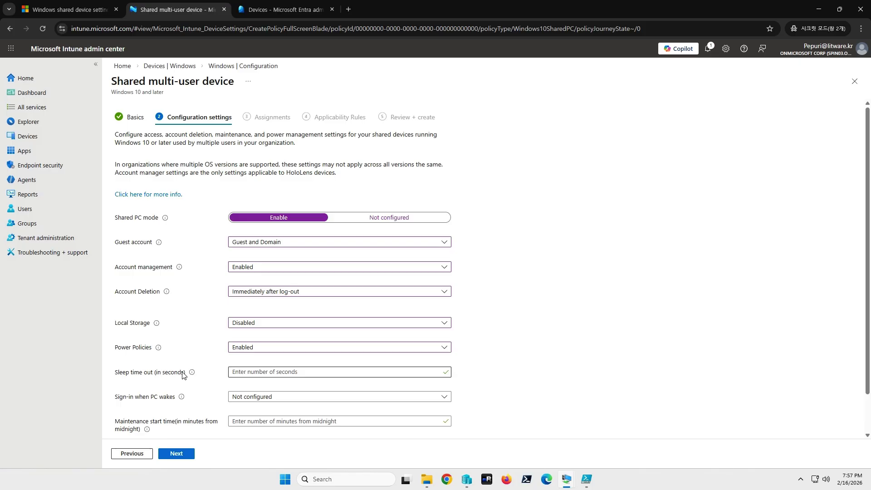
pyautogui.moveTo(192, 373)
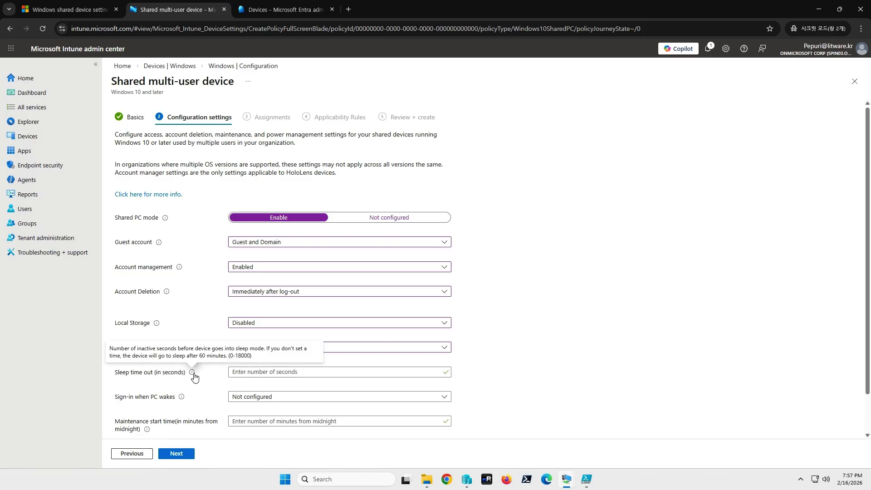
pyautogui.click(253, 373)
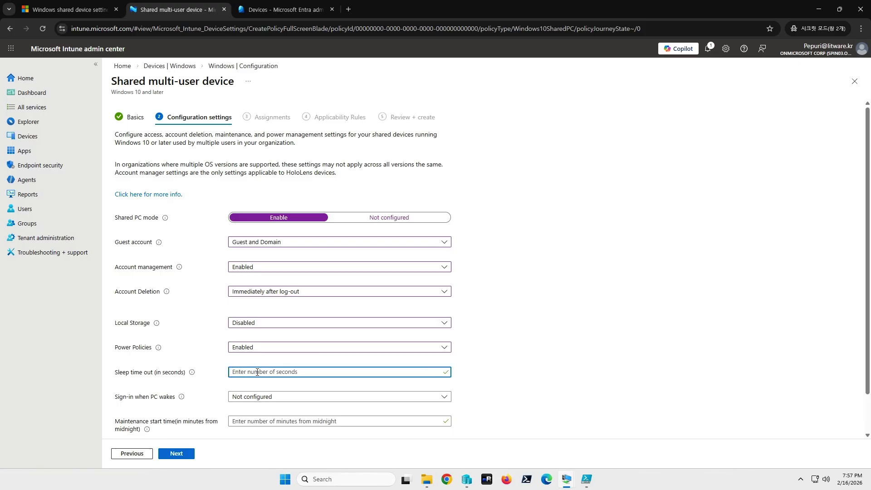
pyautogui.write('300')
pyautogui.click(284, 402)
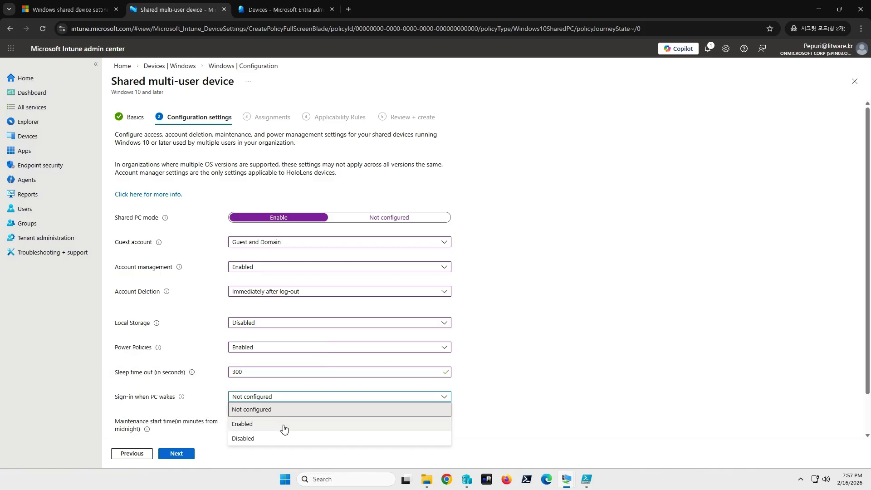
pyautogui.click(247, 429)
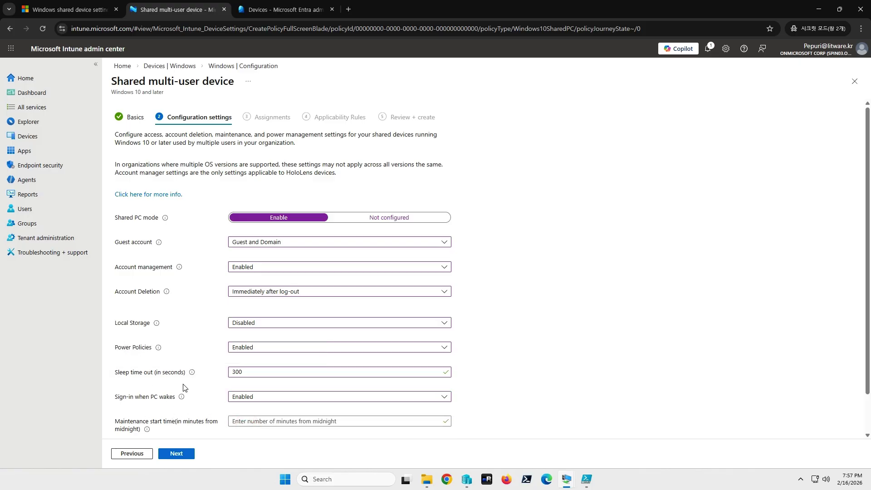
pyautogui.scroll(-1, 184, 386)
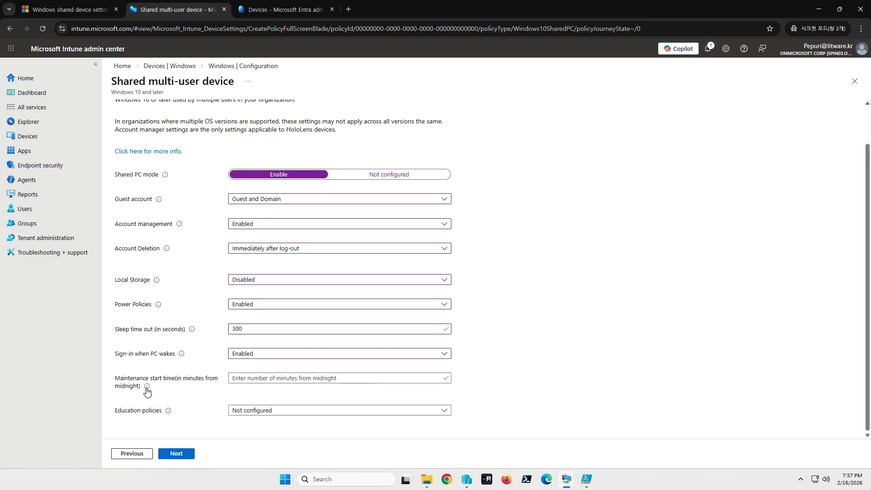
pyautogui.moveTo(146, 387)
# Step: Search groups for 'shared' and add sharedpcpolicy as an included group on the profile's Assignments
pyautogui.click(177, 454)
pyautogui.click(181, 454)
pyautogui.click(135, 456)
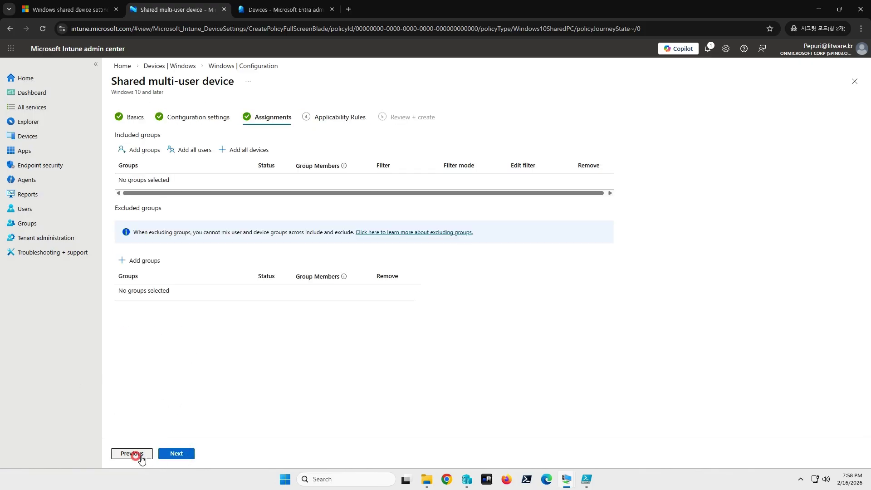
pyautogui.click(144, 151)
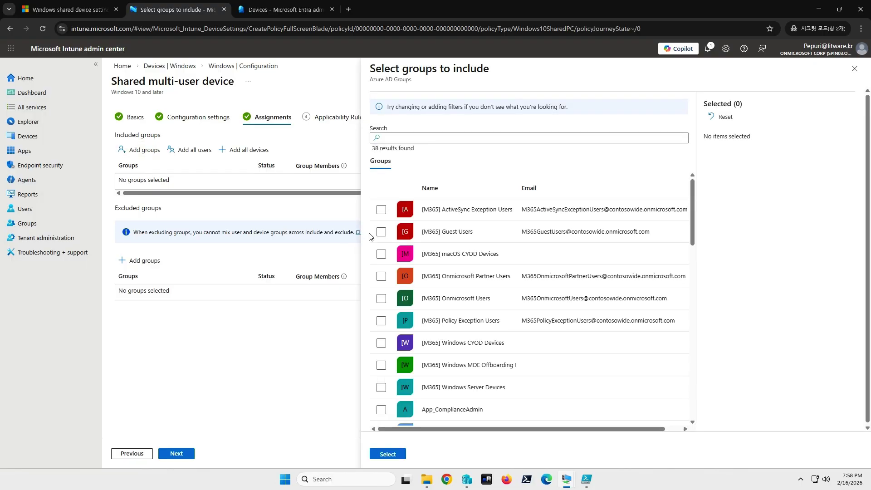
pyautogui.click(424, 137)
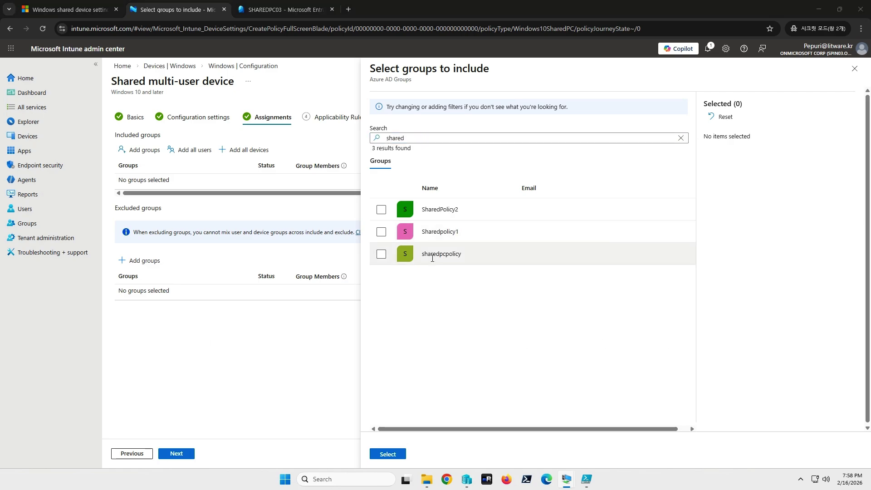
pyautogui.click(381, 254)
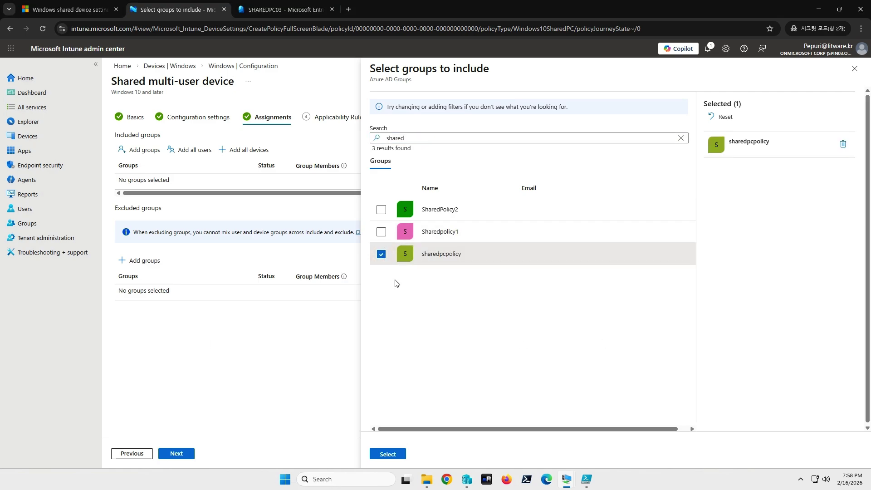
pyautogui.click(292, 8)
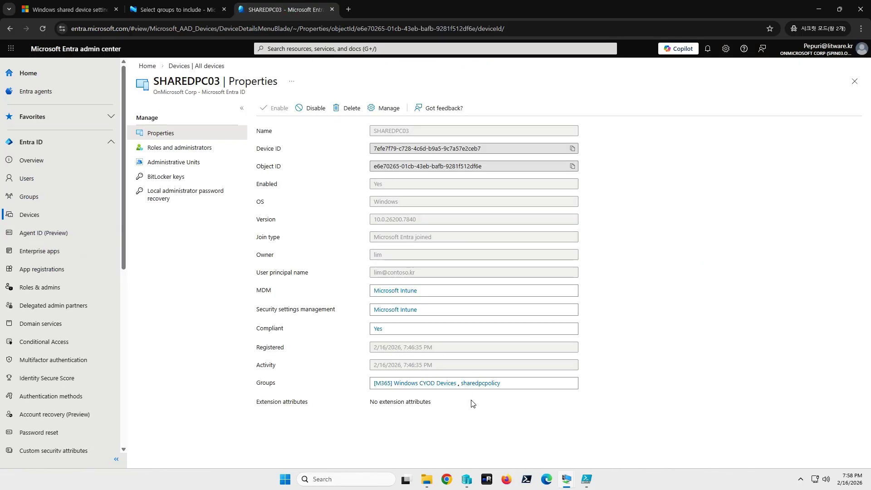
pyautogui.click(189, 10)
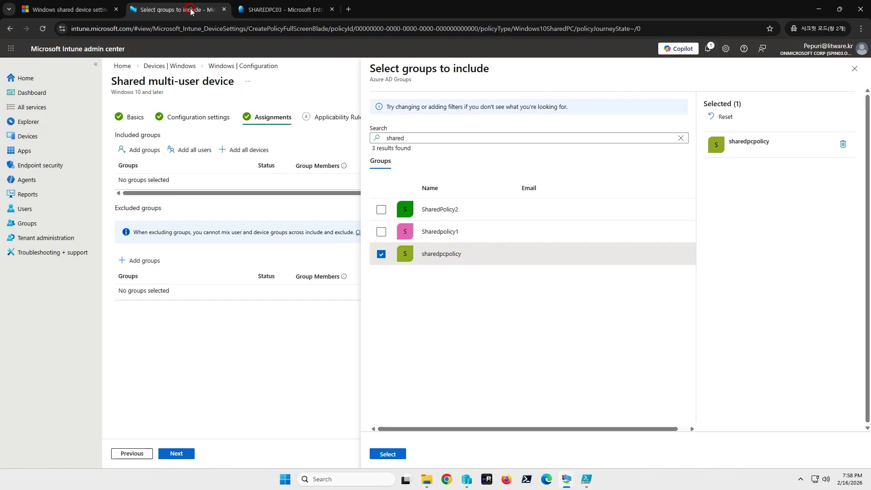
pyautogui.click(392, 459)
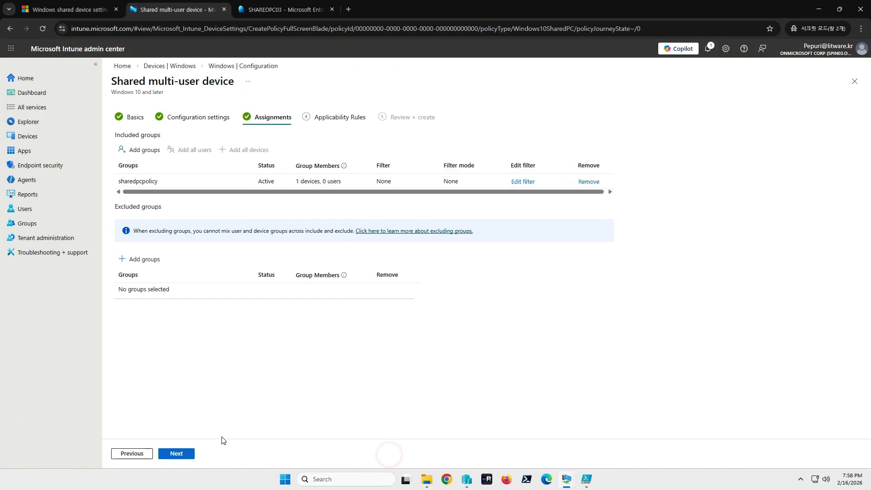
pyautogui.click(185, 453)
# Step: Create the Shared Device Policy profile and refresh the configuration policies list
pyautogui.click(184, 456)
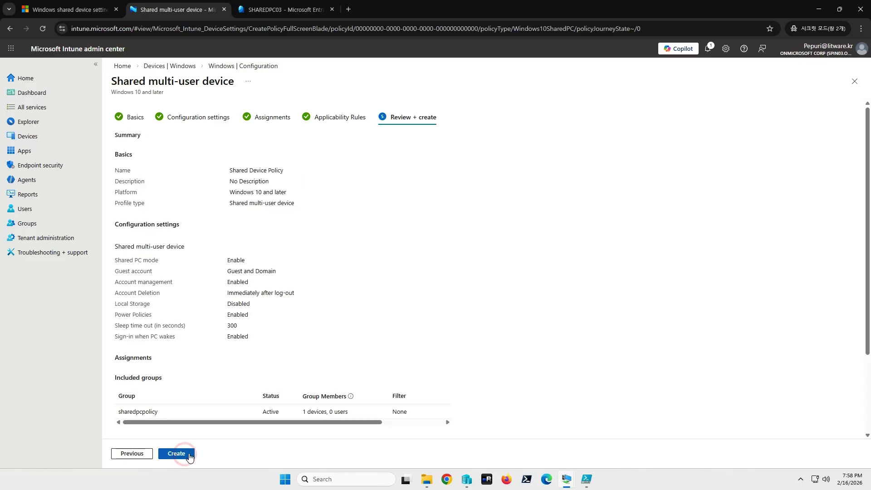
pyautogui.click(184, 456)
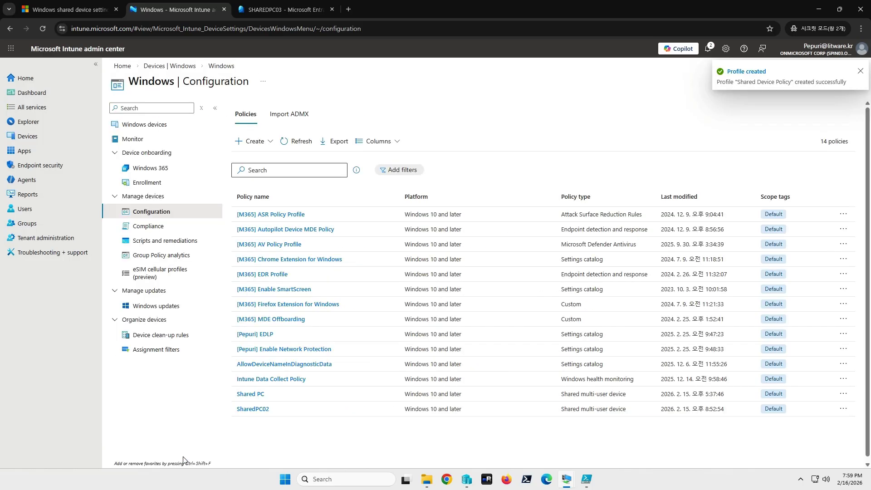
pyautogui.click(284, 141)
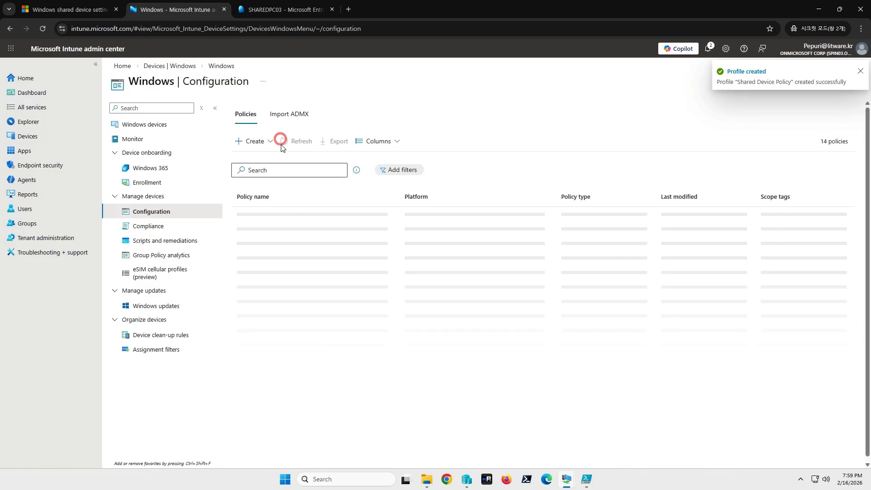
# Step: Filter the policies by 'sha' and open the Shared Device Policy summary
pyautogui.click(276, 168)
pyautogui.write('shared')
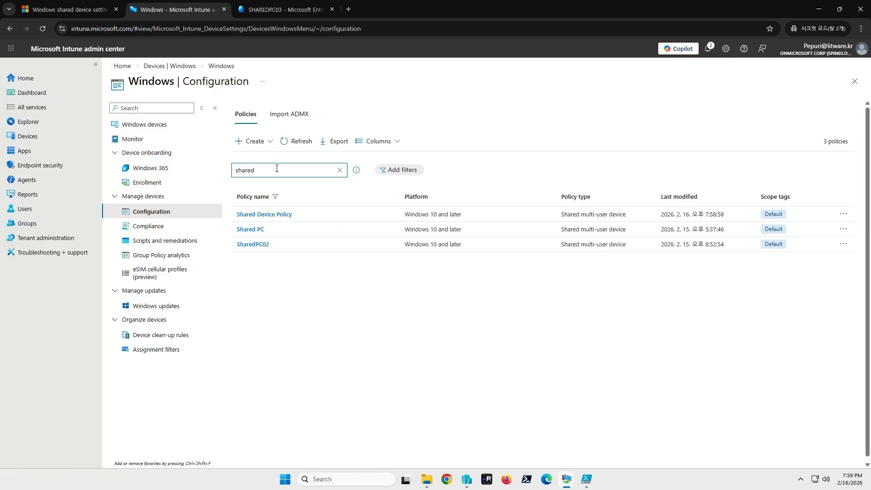
pyautogui.click(269, 215)
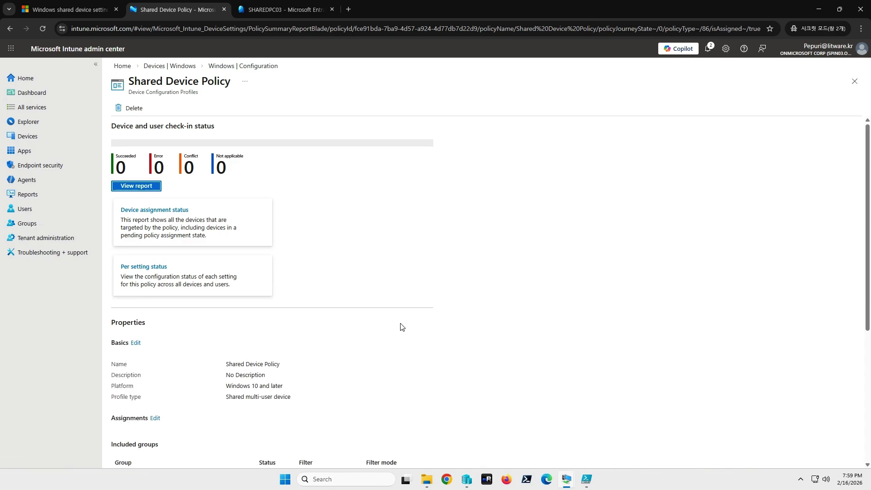
pyautogui.hotkey('alt', 'Tab')
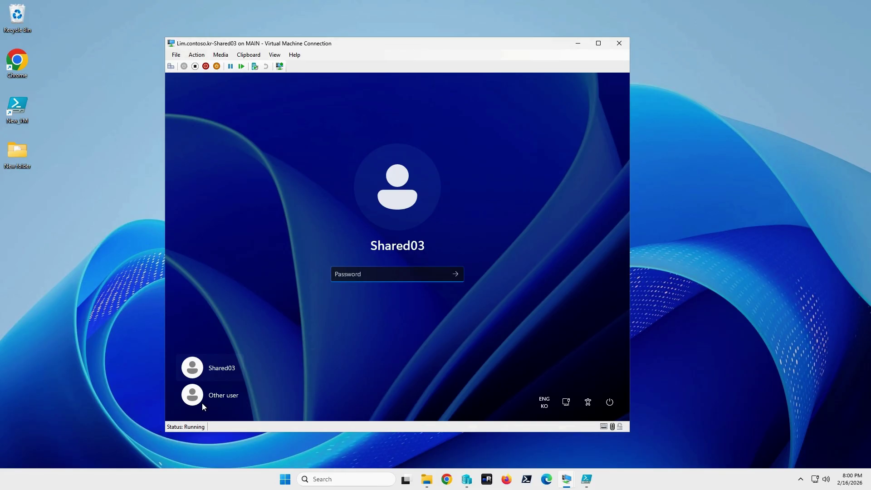
# Step: Return Shared03 to its account sign-in, then bring the sharedPC01 VM window forward
pyautogui.click(213, 399)
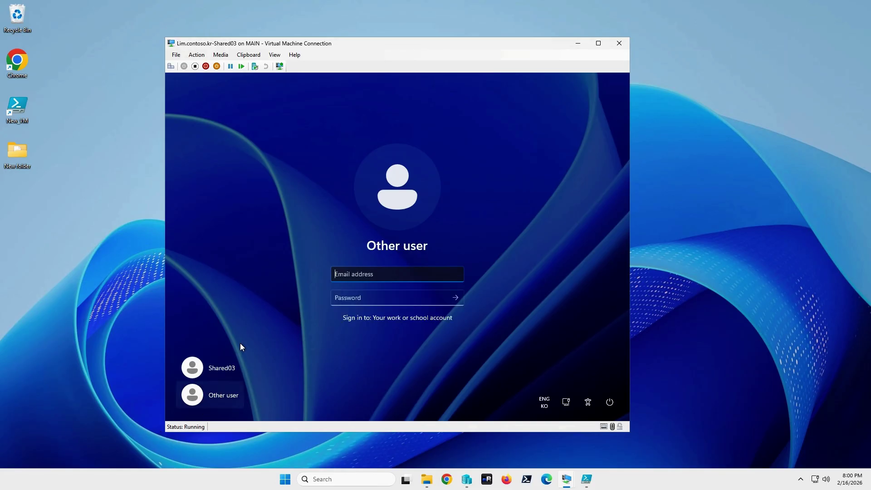
pyautogui.click(222, 369)
pyautogui.click(229, 397)
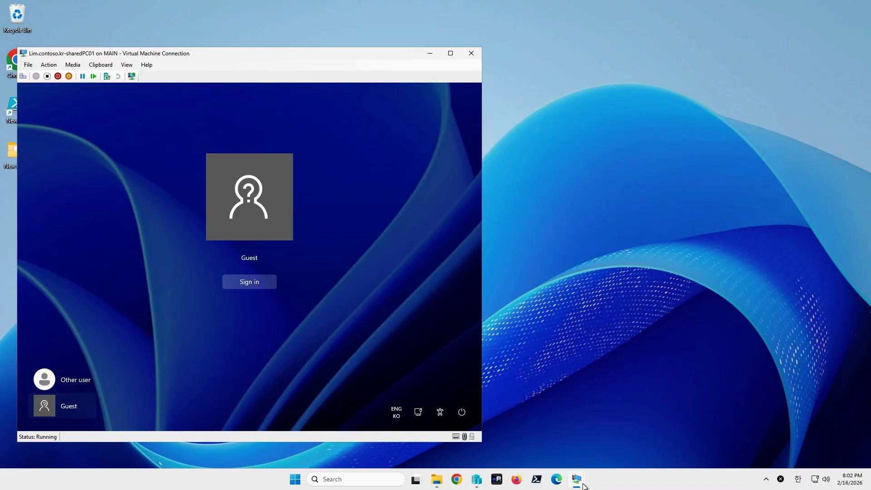
pyautogui.moveTo(577, 481)
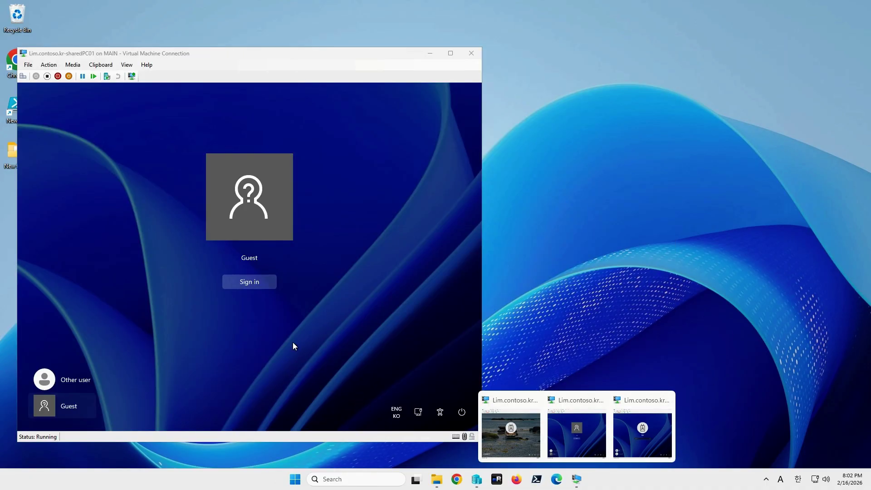
pyautogui.click(292, 345)
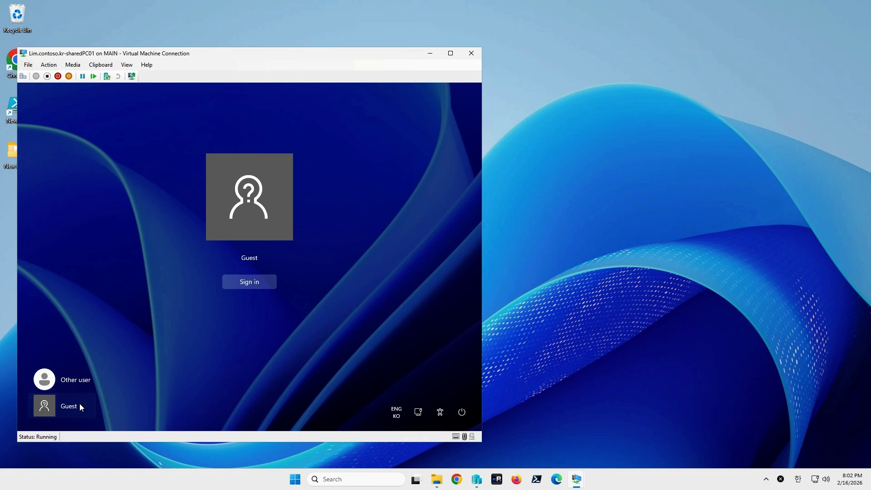
# Step: Start a Guest sign-in on SharedPC01
pyautogui.click(247, 282)
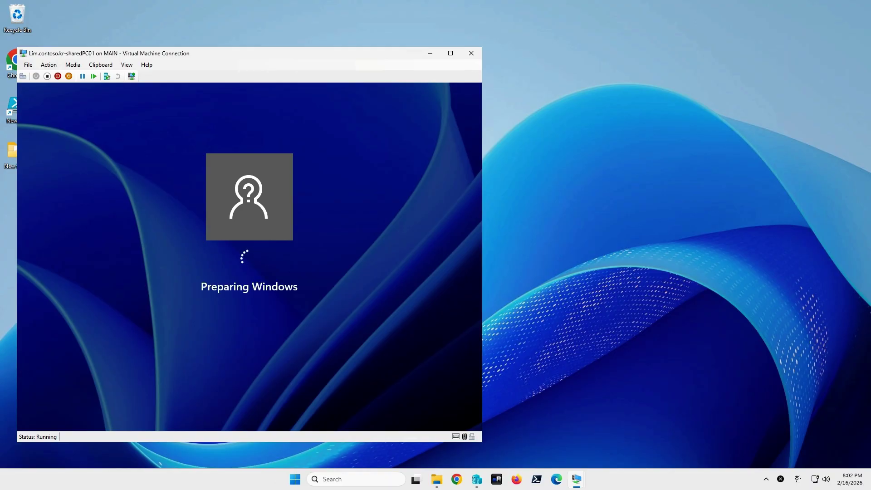
pyautogui.click(592, 246)
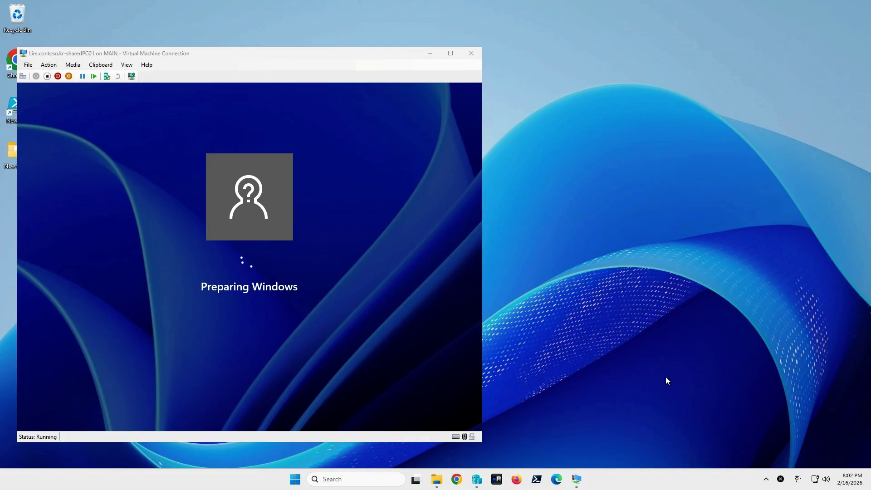
pyautogui.moveTo(577, 478)
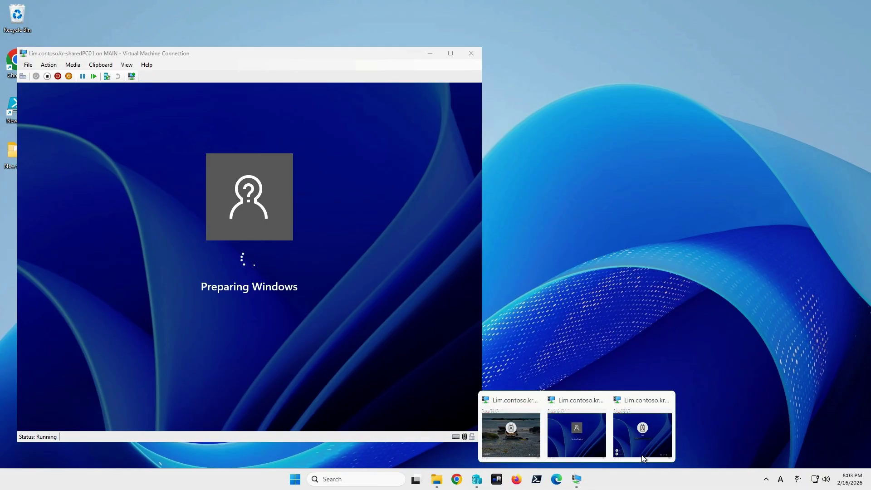
pyautogui.click(574, 483)
# Step: Bring SharedPC02 forward, move it left, dismiss its lock screen, and minimize SharedPC01
pyautogui.click(528, 454)
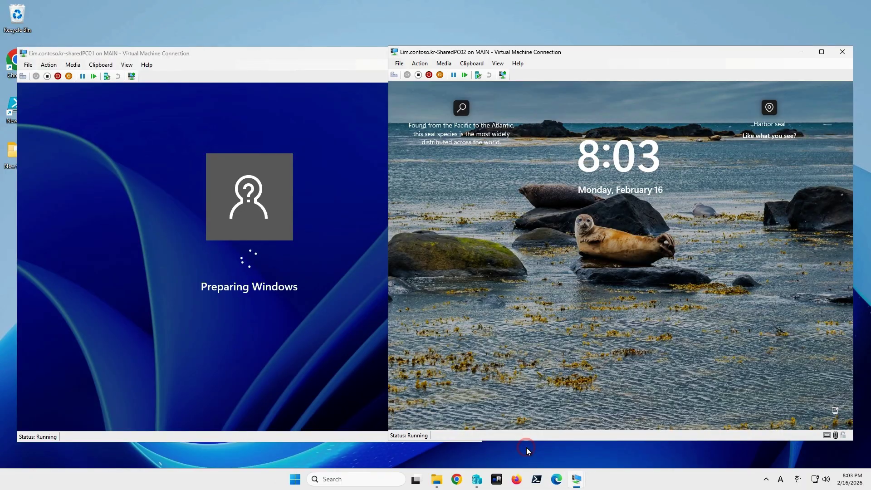
pyautogui.moveTo(560, 53); pyautogui.dragTo(403, 46)
pyautogui.click(417, 255)
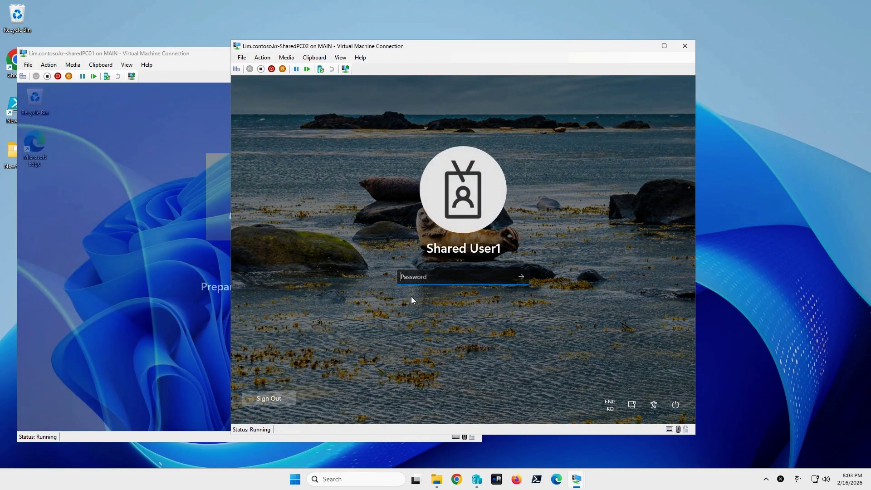
pyautogui.click(205, 63)
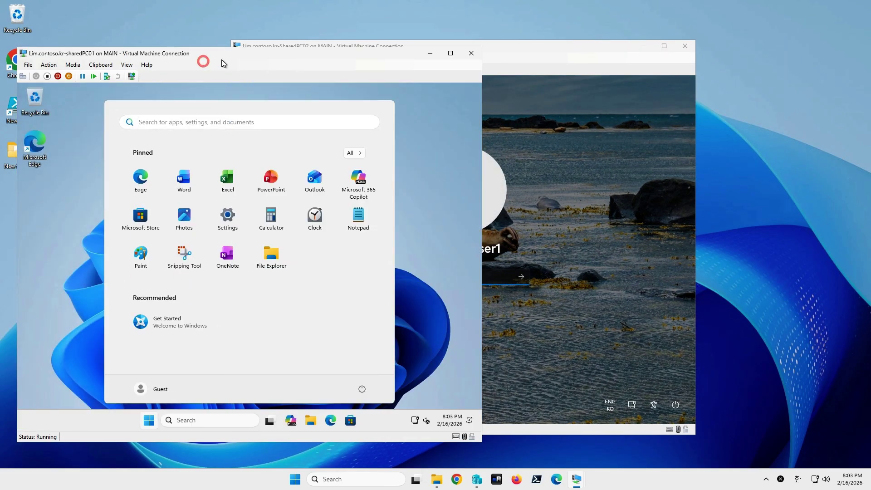
pyautogui.click(426, 53)
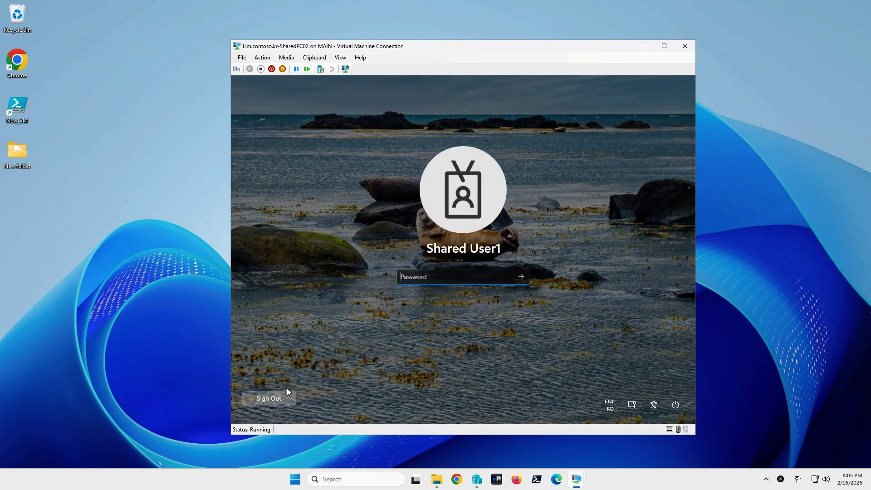
# Step: Sign the locked previous user out of SharedPC02 and dismiss the lock screen
pyautogui.click(504, 338)
pyautogui.click(261, 403)
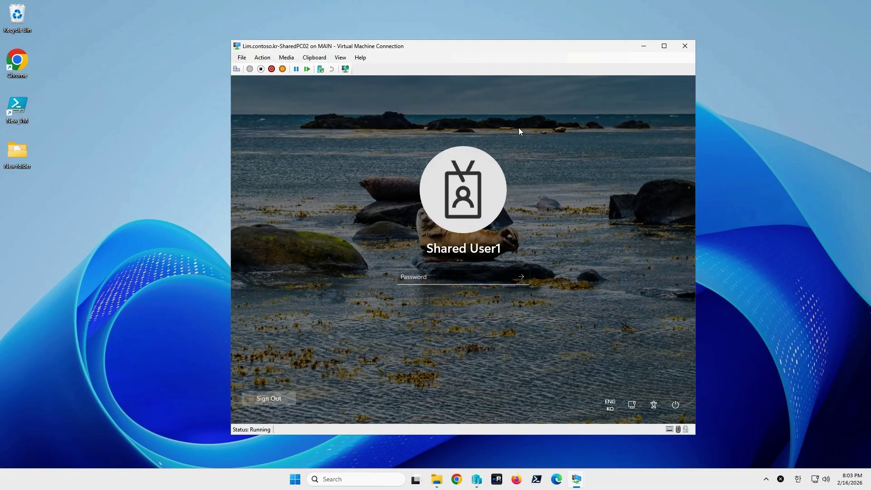
pyautogui.click(280, 402)
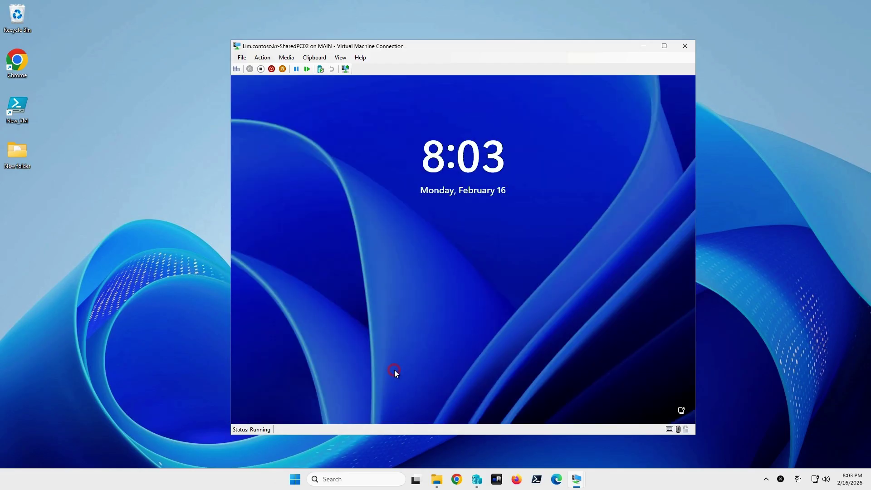
pyautogui.click(394, 369)
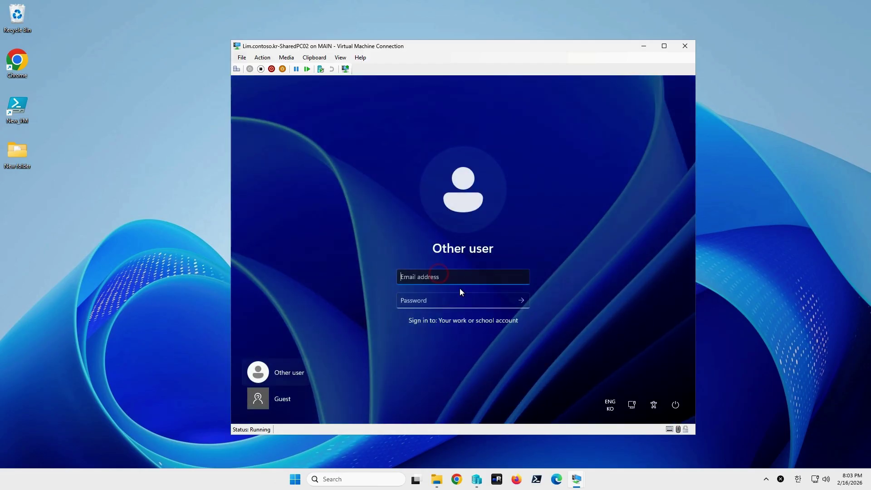
# Step: Select the Guest account on SharedPC02 and sign in
pyautogui.click(418, 297)
pyautogui.click(286, 398)
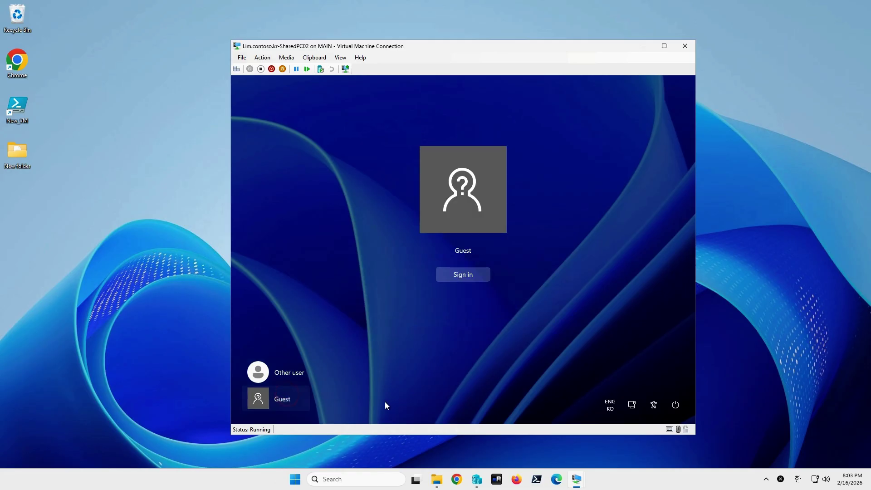
pyautogui.click(285, 380)
pyautogui.click(276, 404)
pyautogui.click(464, 274)
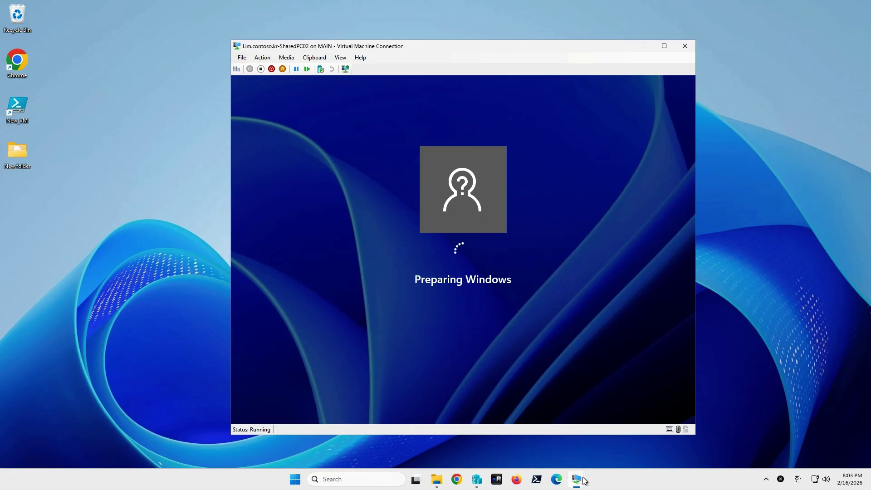
# Step: Open File Explorer in SharedPC01's Guest session, showing This PC
pyautogui.moveTo(577, 480)
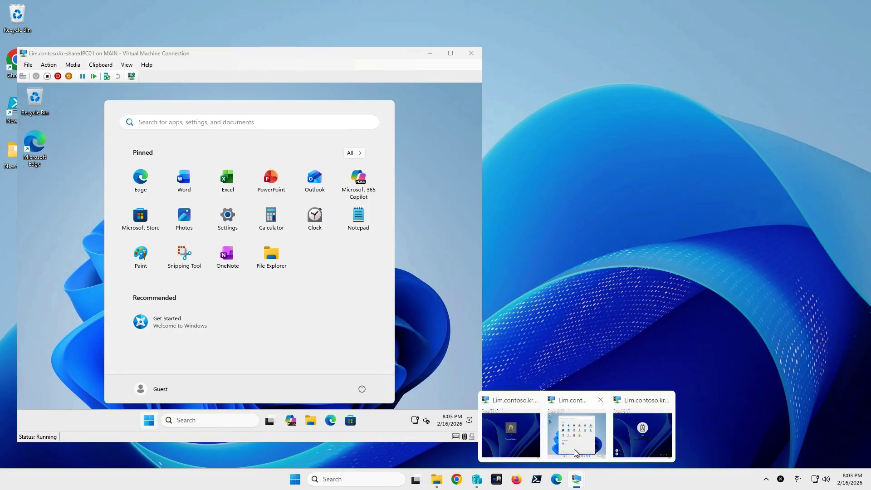
pyautogui.click(574, 449)
pyautogui.click(295, 422)
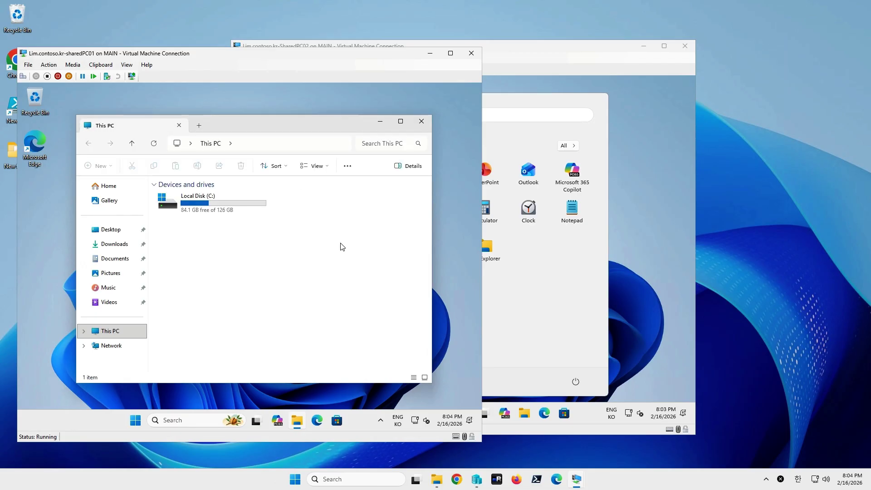
# Step: On SharedPC02, open Notepad and then minimize it to the desktop
pyautogui.click(594, 228)
pyautogui.click(628, 228)
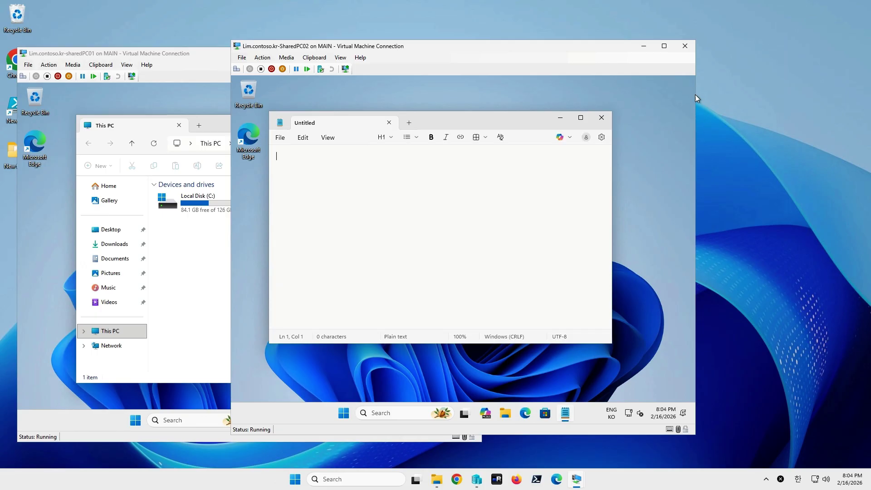
pyautogui.click(492, 210)
pyautogui.click(560, 118)
# Step: Open File Explorer on SharedPC02, showing an empty Downloads folder
pyautogui.click(186, 283)
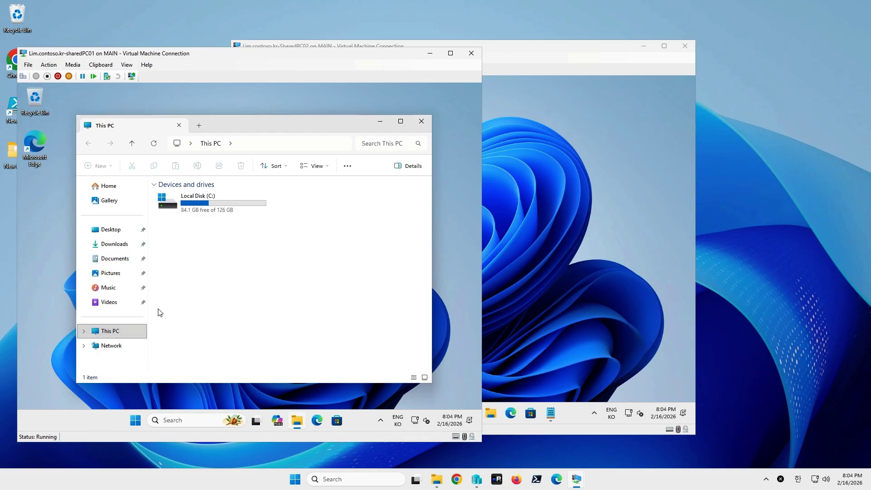
pyautogui.click(508, 305)
pyautogui.click(491, 413)
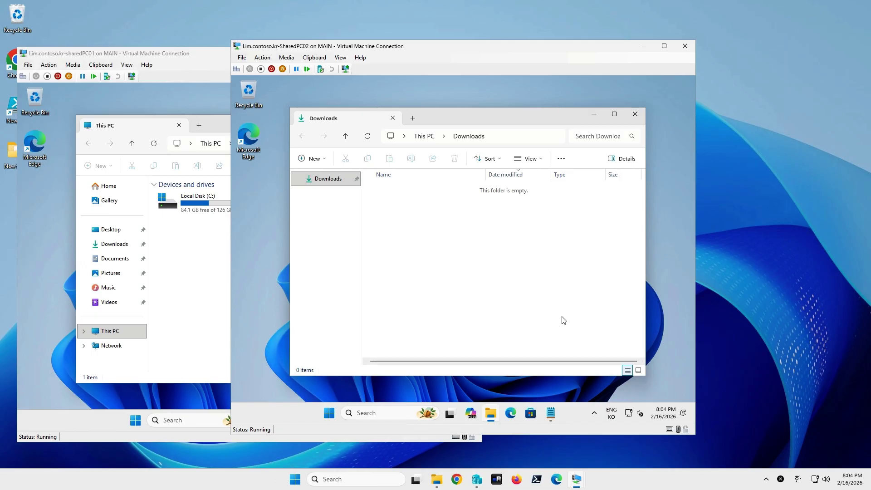
# Step: Dismiss the Shared03 lock screen and minimize Shared03 to reveal SharedPC02
pyautogui.rightClick(329, 414)
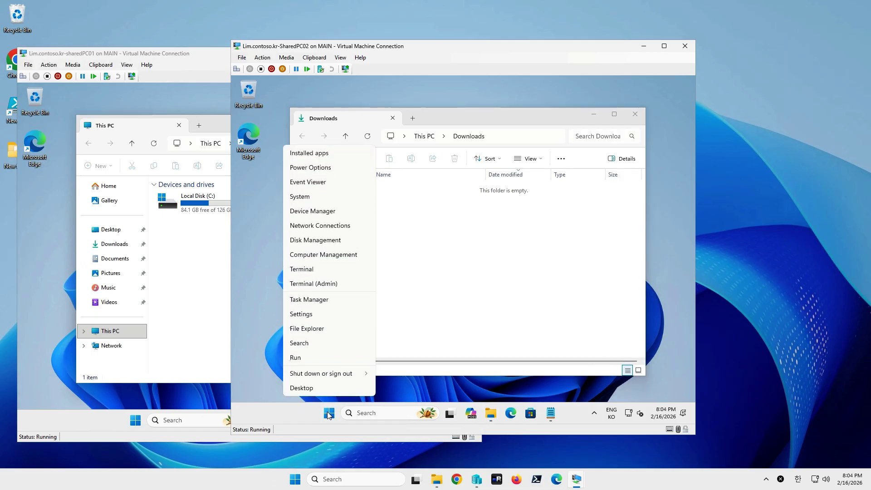
pyautogui.click(493, 296)
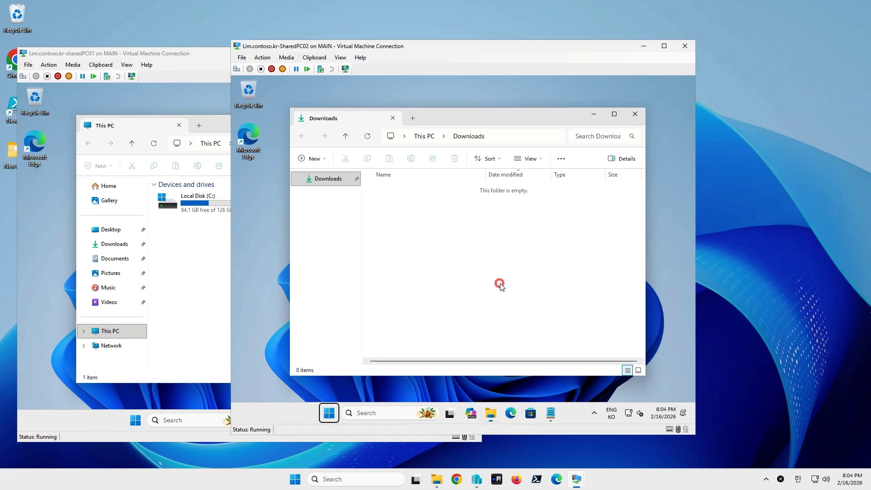
pyautogui.moveTo(578, 477)
pyautogui.click(623, 450)
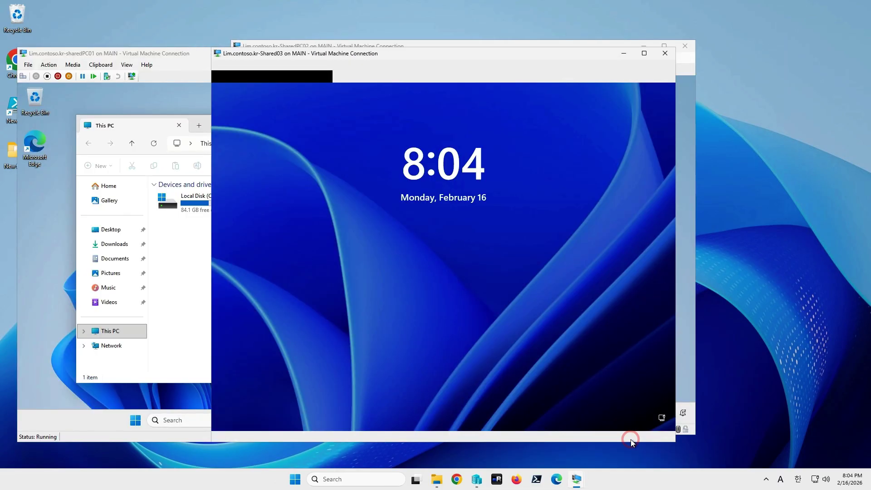
pyautogui.click(459, 358)
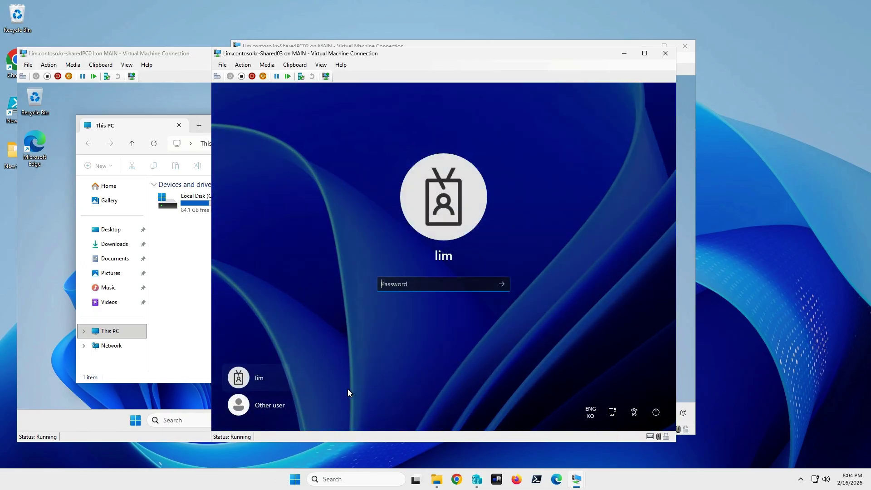
pyautogui.click(624, 54)
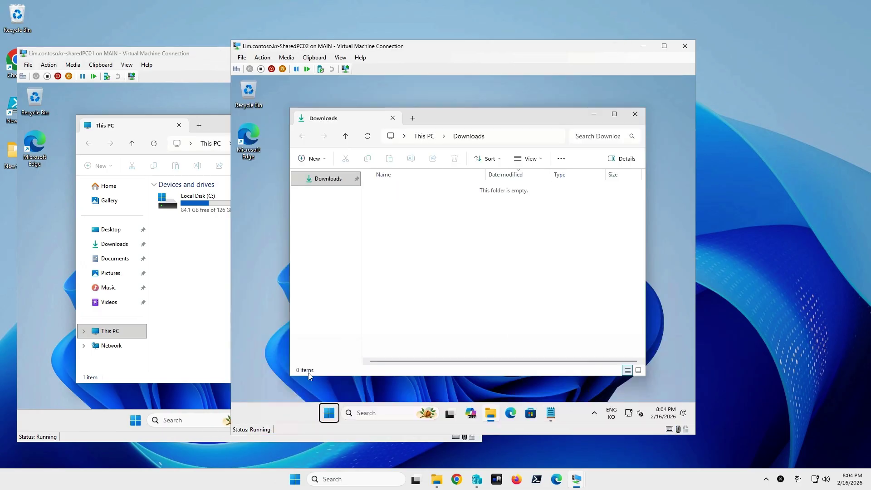
# Step: Sign the Guest out of SharedPC02 and SharedPC01 via Start's Shut down or sign out menu
pyautogui.rightClick(326, 407)
pyautogui.moveTo(340, 373)
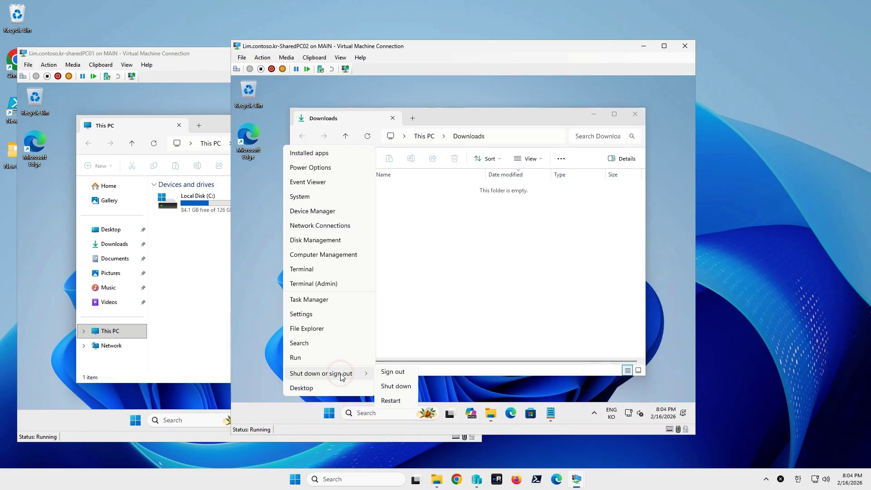
pyautogui.click(393, 375)
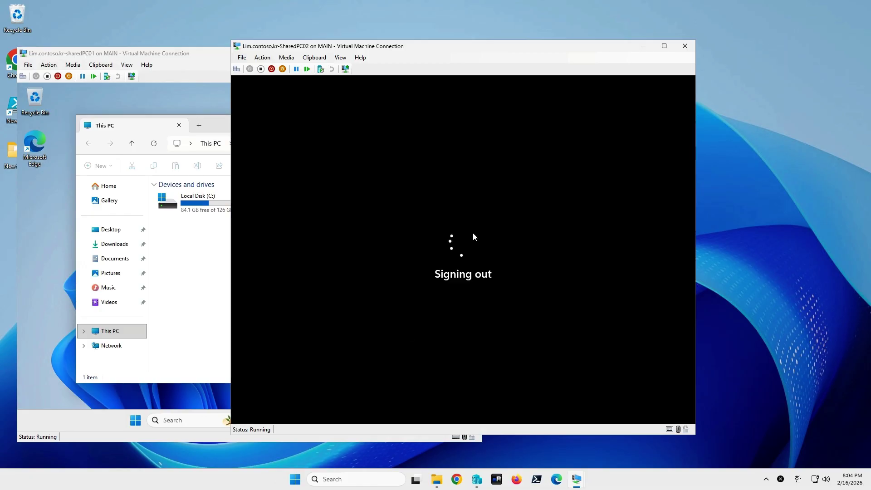
pyautogui.click(121, 408)
pyautogui.rightClick(136, 420)
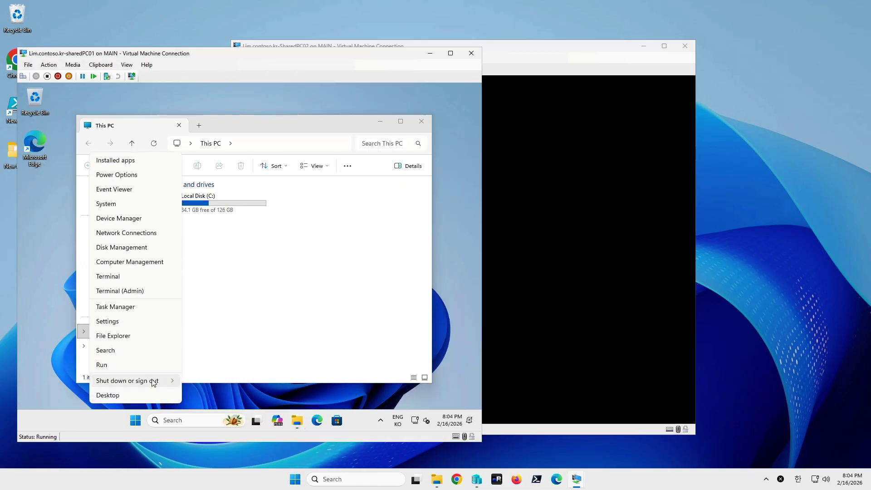
pyautogui.moveTo(170, 380)
pyautogui.click(203, 379)
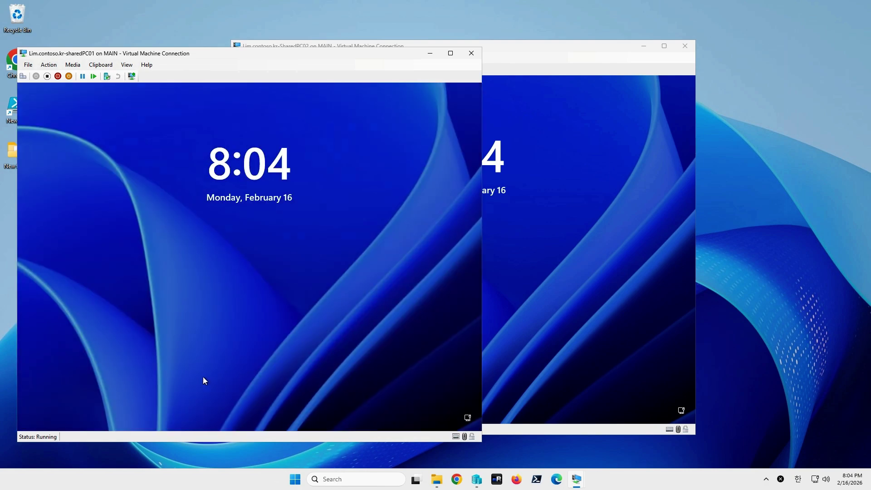
# Step: Select Guest on SharedPC02's sign-in screen, then dismiss SharedPC01's lock screen and minimize it
pyautogui.click(515, 298)
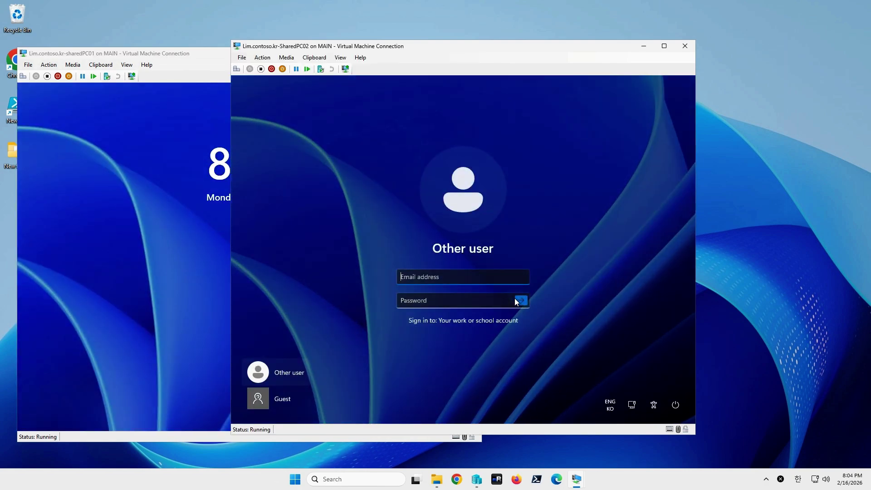
pyautogui.click(277, 400)
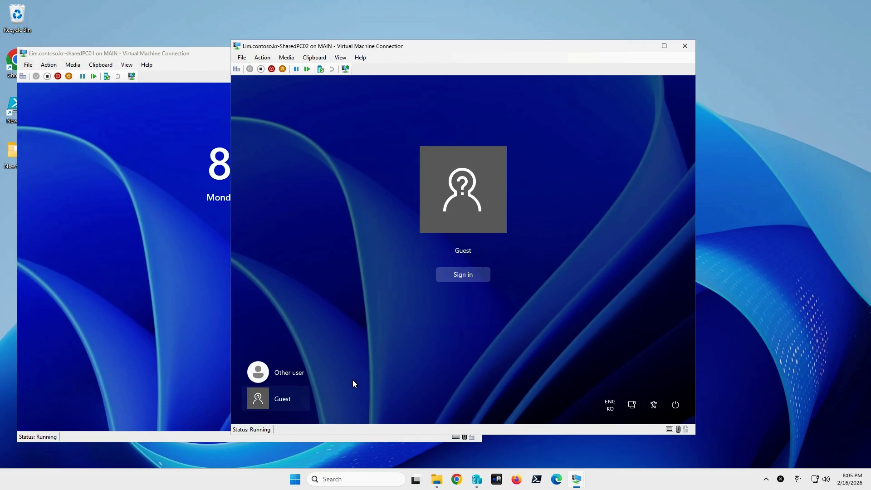
pyautogui.click(143, 195)
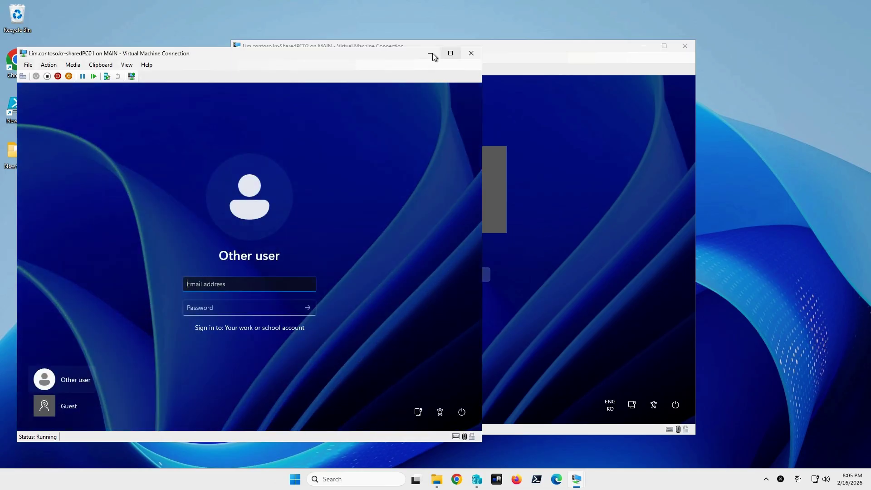
pyautogui.click(429, 53)
pyautogui.click(594, 220)
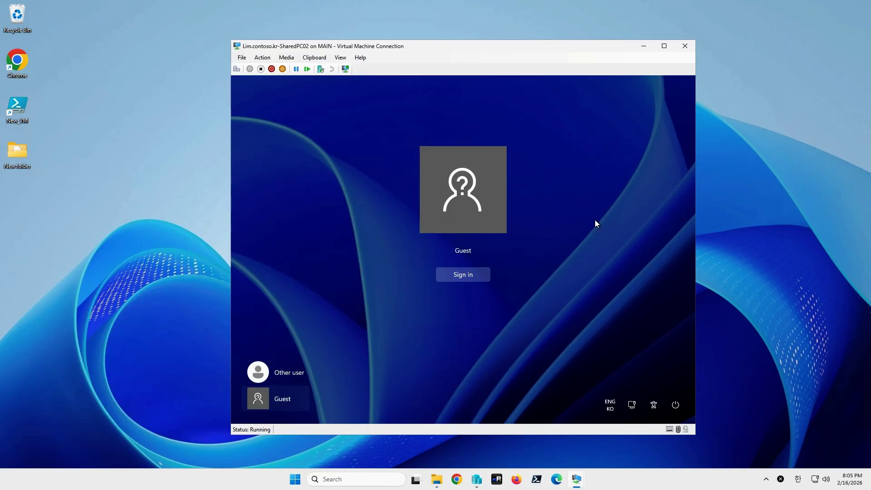